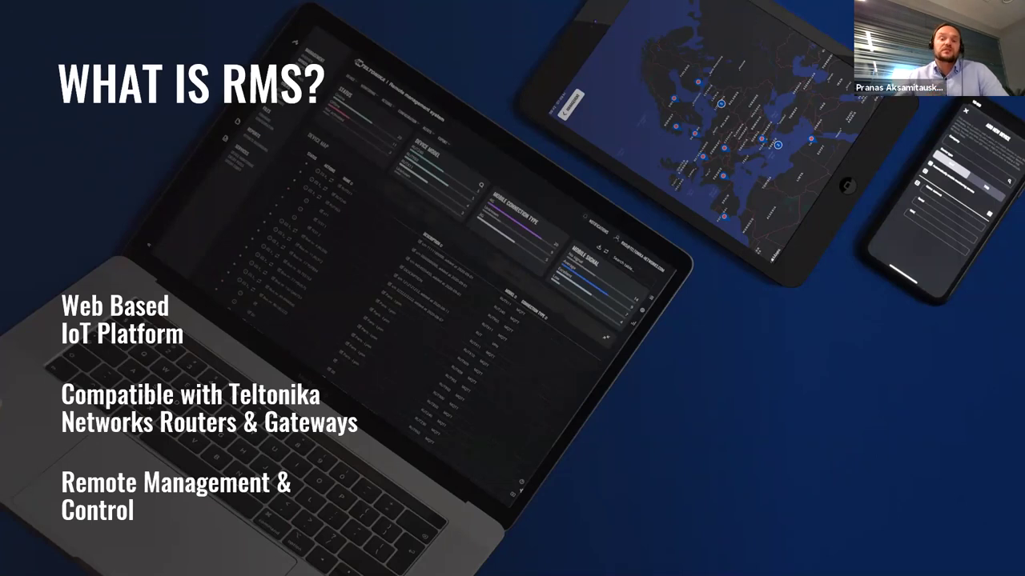
# Step: Advance the slideshow past the Main Parts of RMS slide to the Management features slide
pyautogui.press('Right')
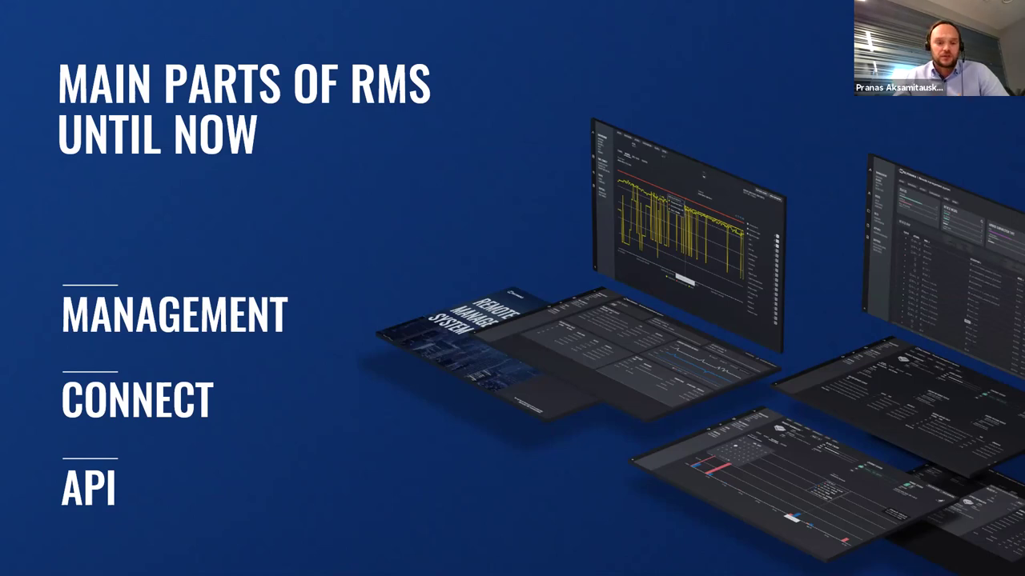
pyautogui.press('Right')
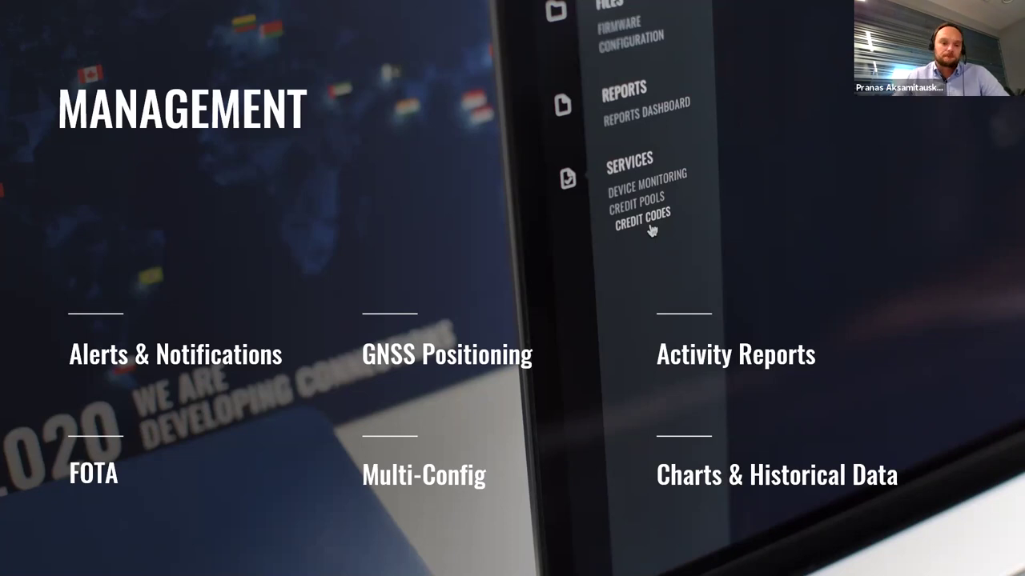
# Step: Advance the slideshow to the Connect slide
pyautogui.press('Right')
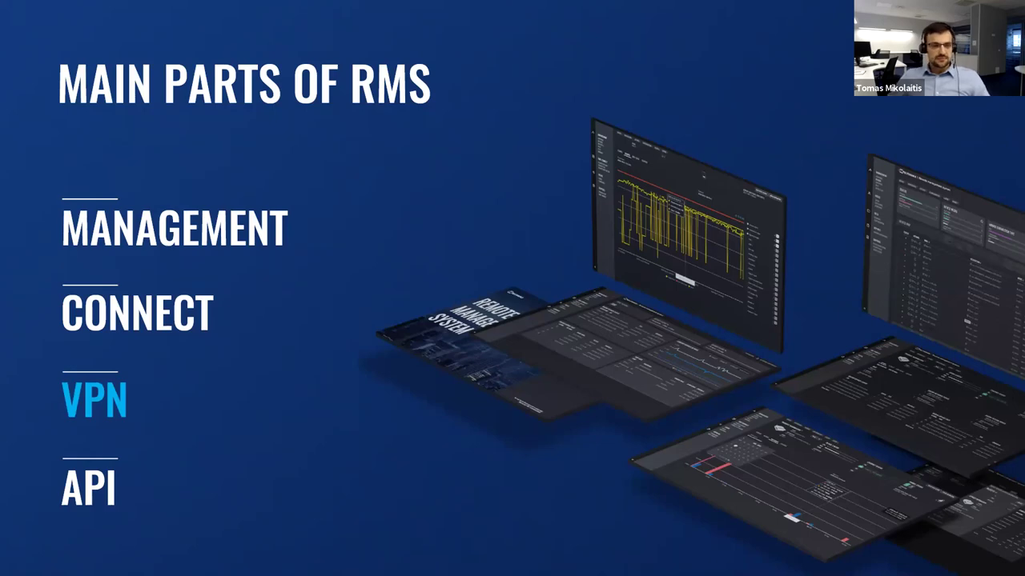
# Step: Advance the presentation to the 'What is RMS VPN?' slide
pyautogui.press('Right')
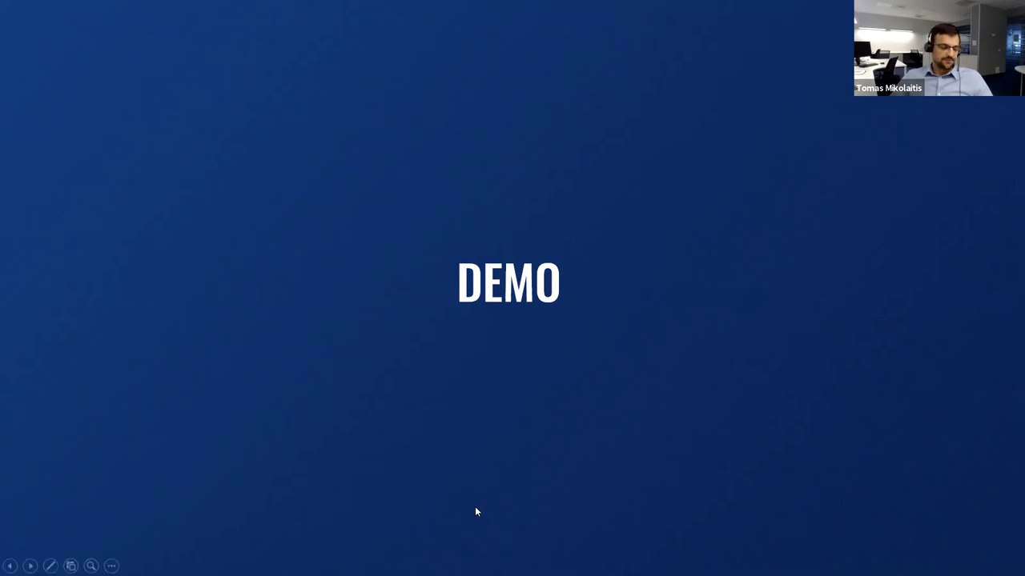
# Step: Switch to the browser and log in to RMS with the saved account credentials
pyautogui.hotkey('alt', 'Tab')
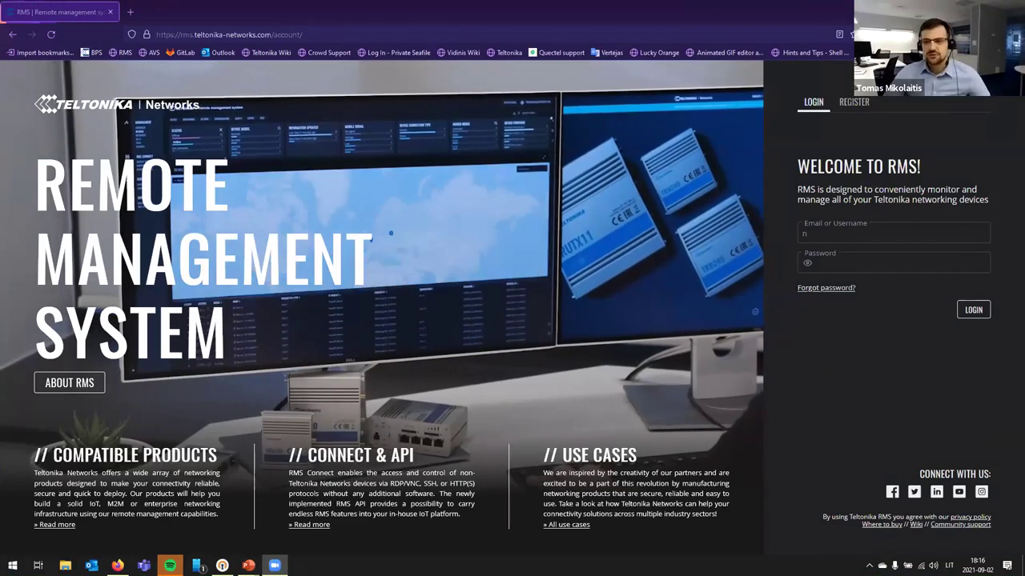
pyautogui.click(884, 235)
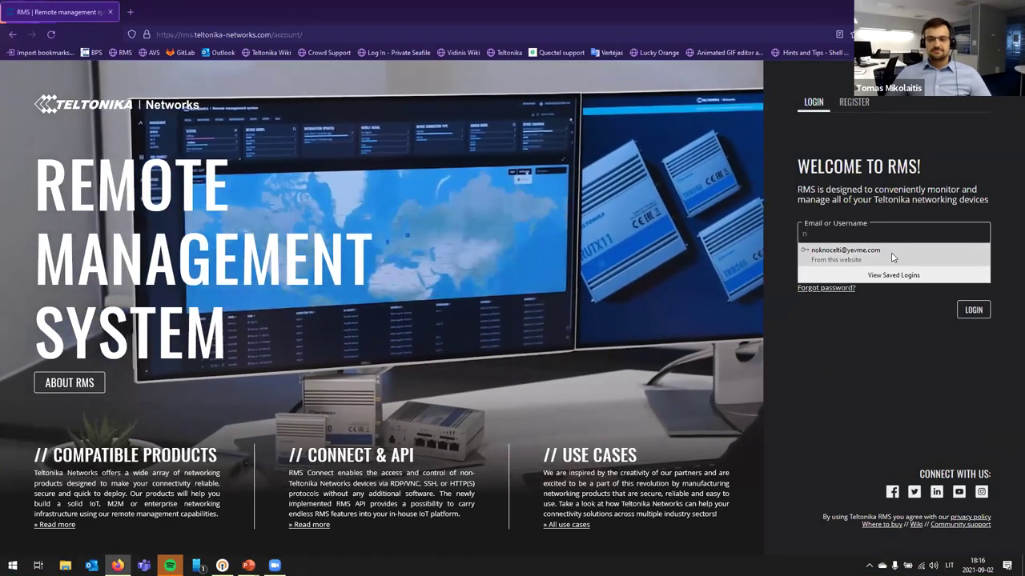
pyautogui.click(904, 253)
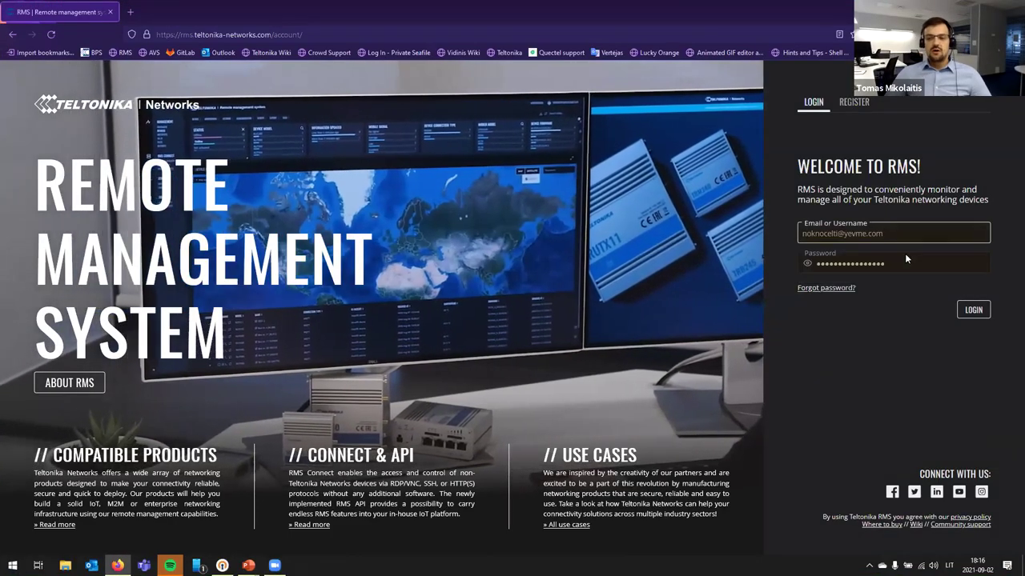
pyautogui.click(963, 312)
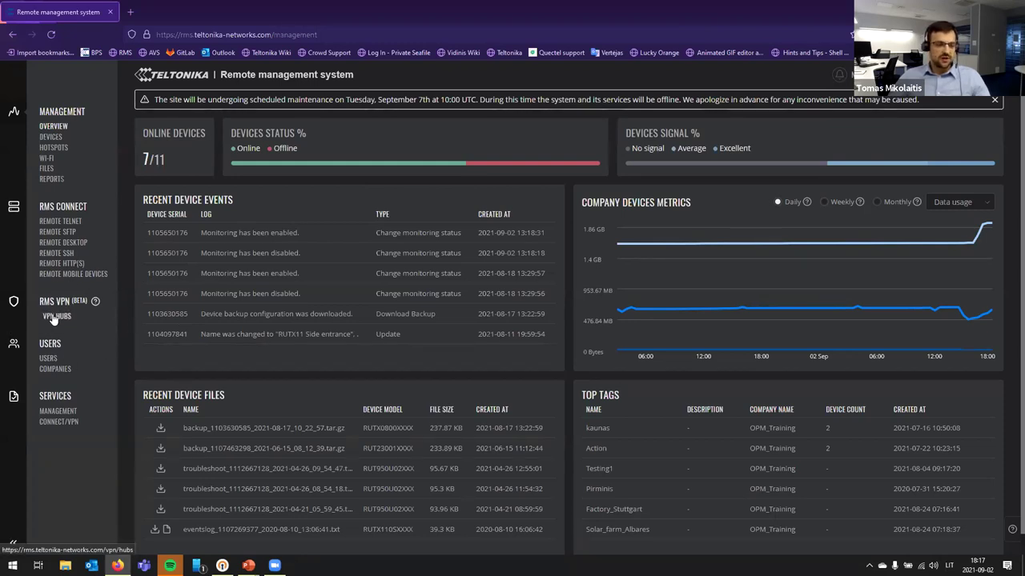
# Step: Open the VPN Hubs page from the RMS VPN sidebar section
pyautogui.click(80, 320)
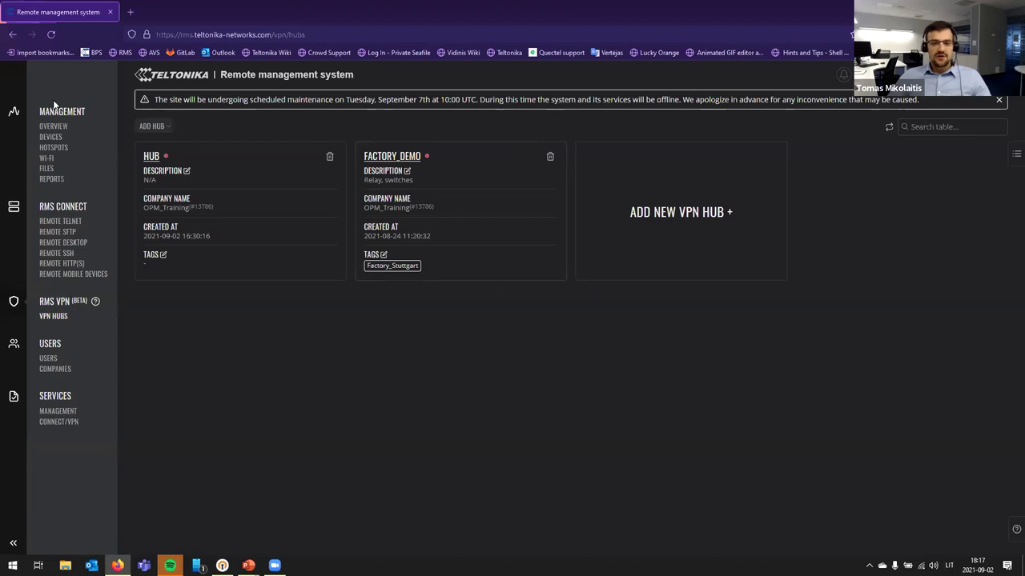
# Step: Start a new VPN hub named 'factory in uk' with description 'ip camera, switched'
pyautogui.click(675, 232)
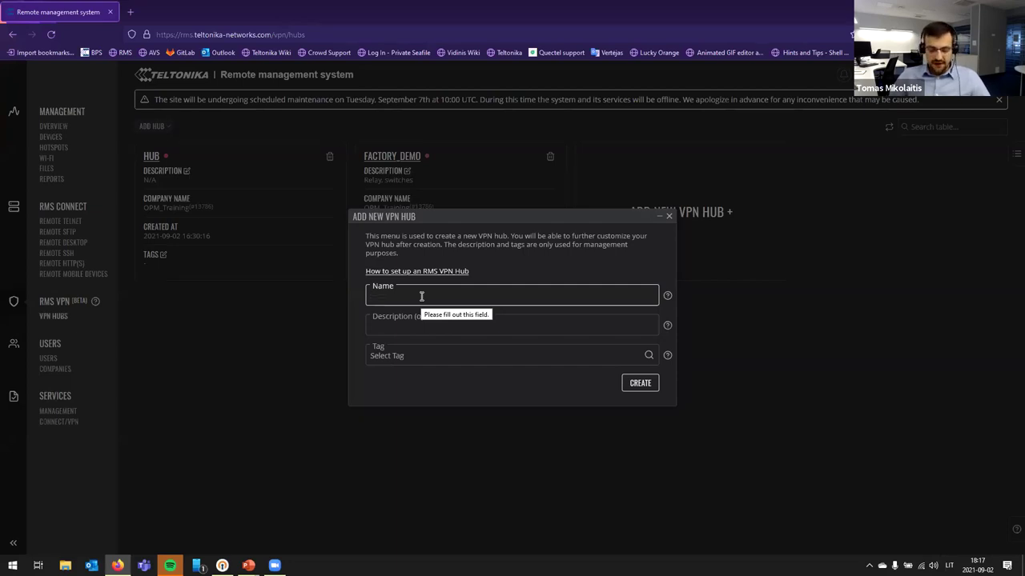
pyautogui.write('factory')
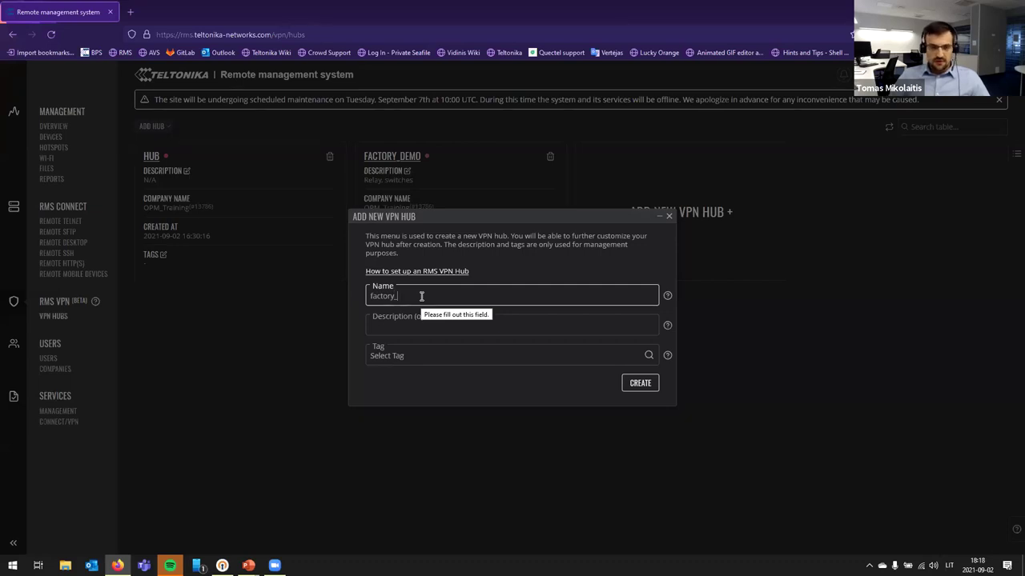
pyautogui.write(' in uk')
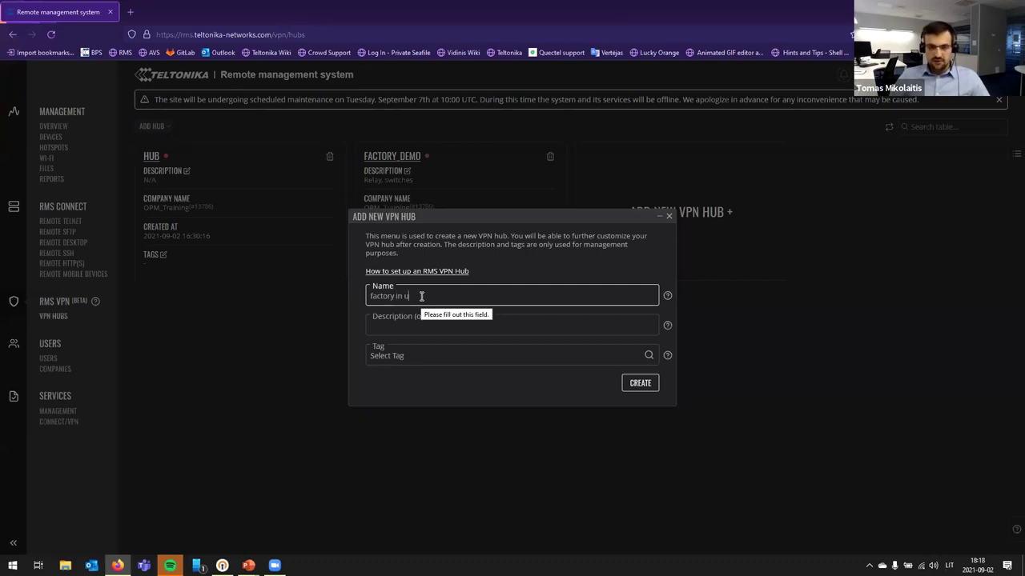
pyautogui.click(422, 333)
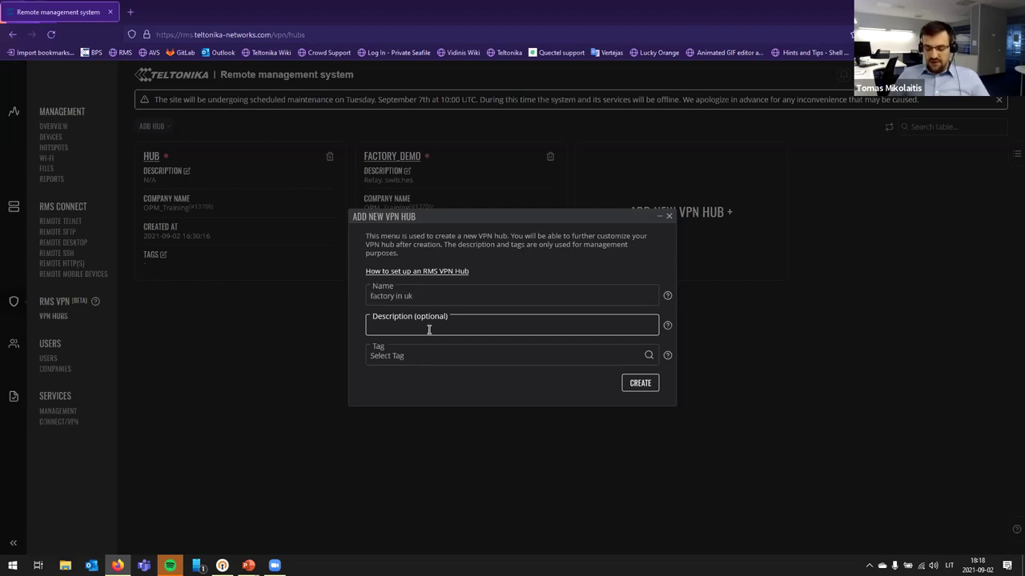
pyautogui.write('ip')
pyautogui.write(' camr')
pyautogui.write('era')
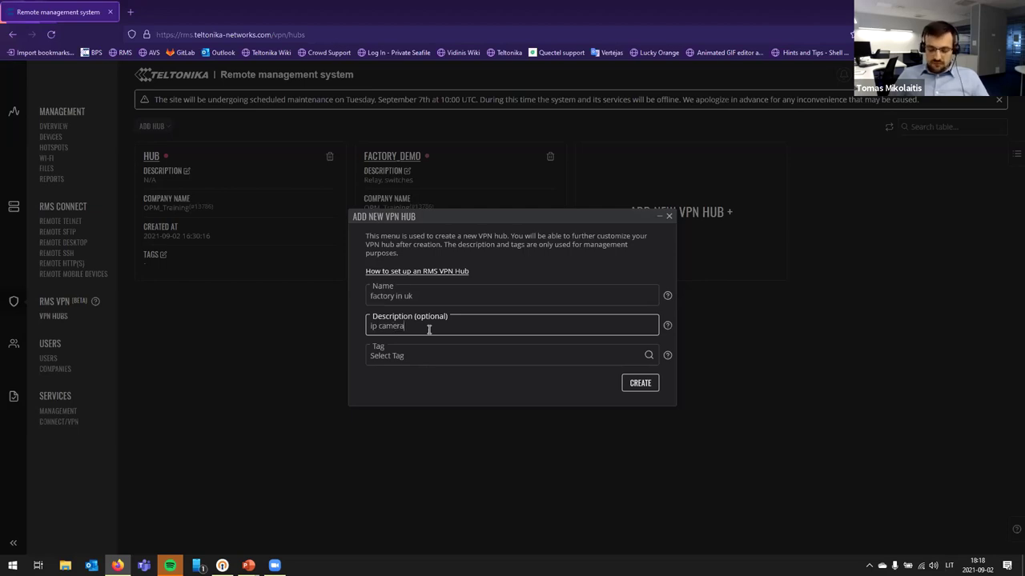
pyautogui.write(', switched')
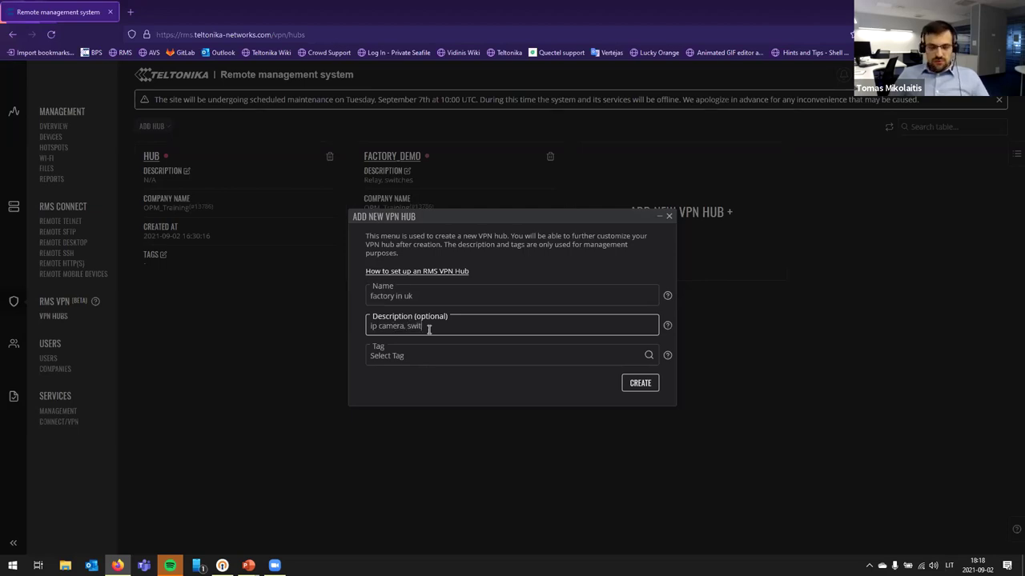
# Step: Tag the new hub with Factory_Stuttgart and Solar_farm_Albares
pyautogui.click(426, 350)
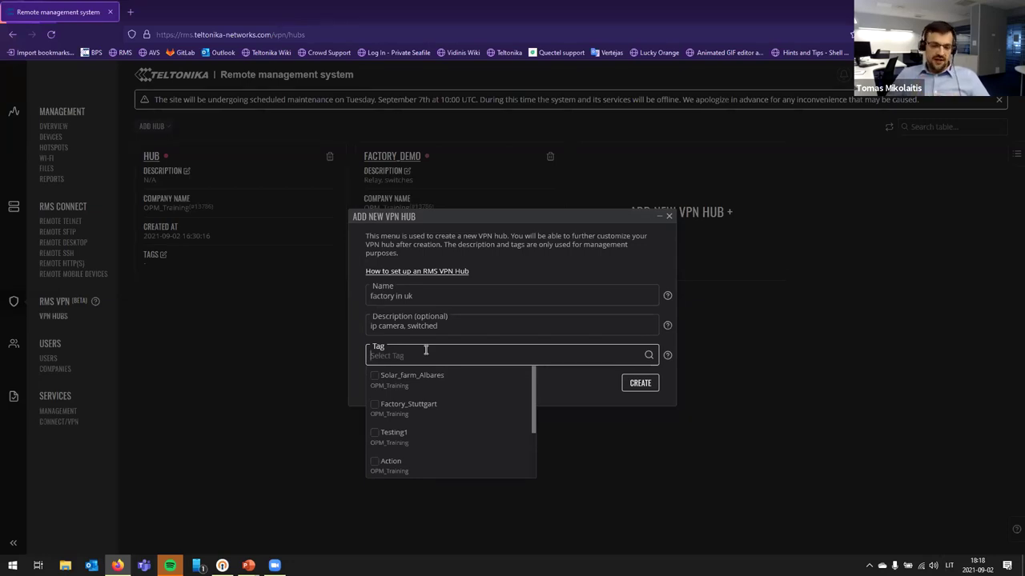
pyautogui.click(402, 408)
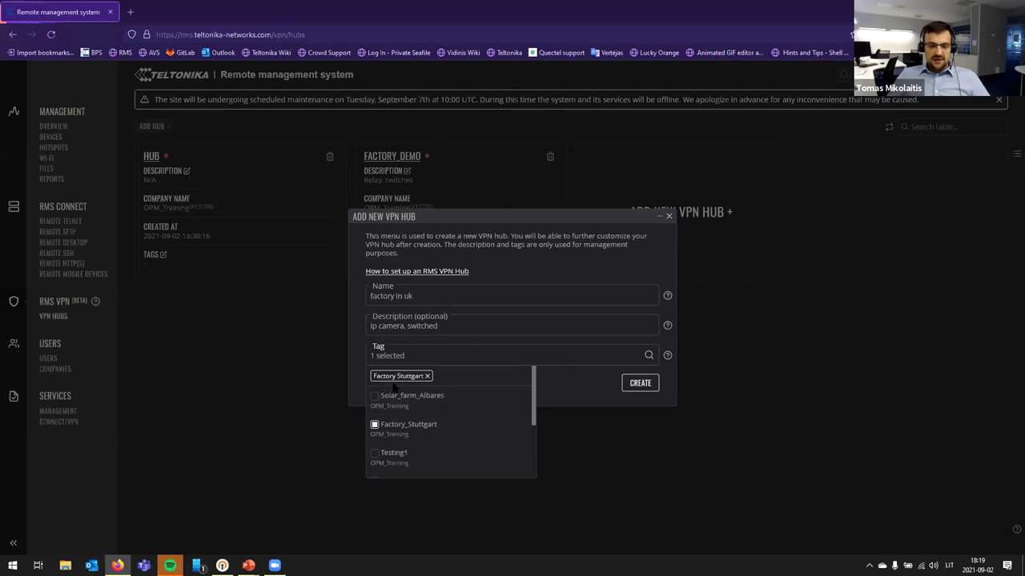
pyautogui.click(394, 400)
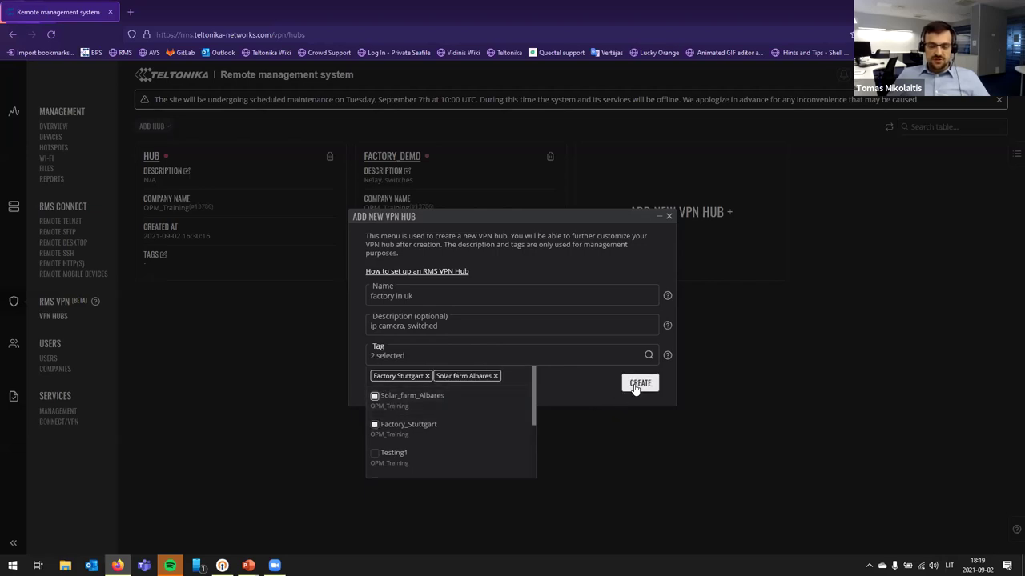
# Step: Correct the rejected hub name to 'factory-in-uk' and create the VPN hub
pyautogui.click(640, 384)
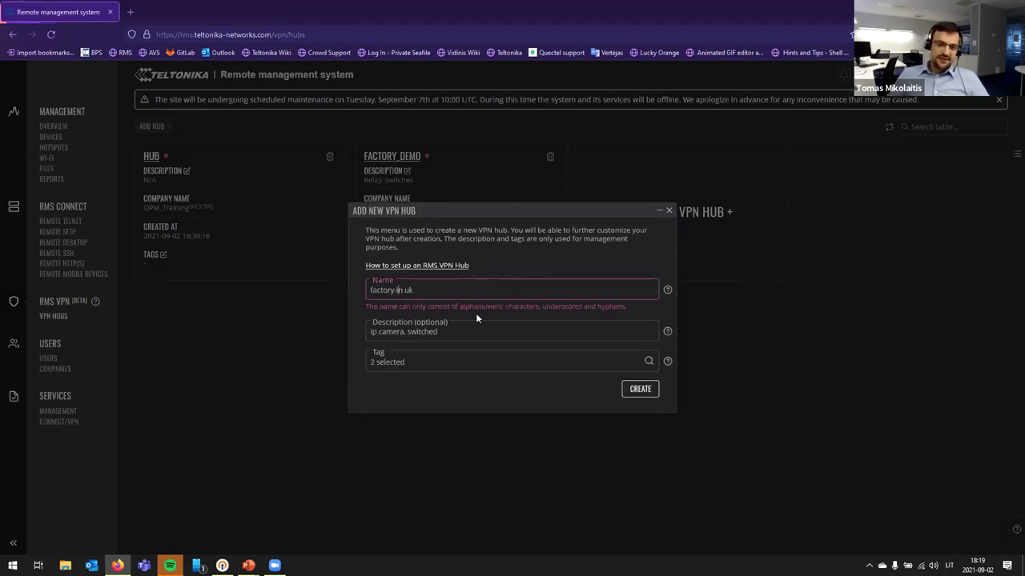
pyautogui.press('BackSpace')
pyautogui.write('0-')
pyautogui.press('Left')
pyautogui.press('BackSpace')
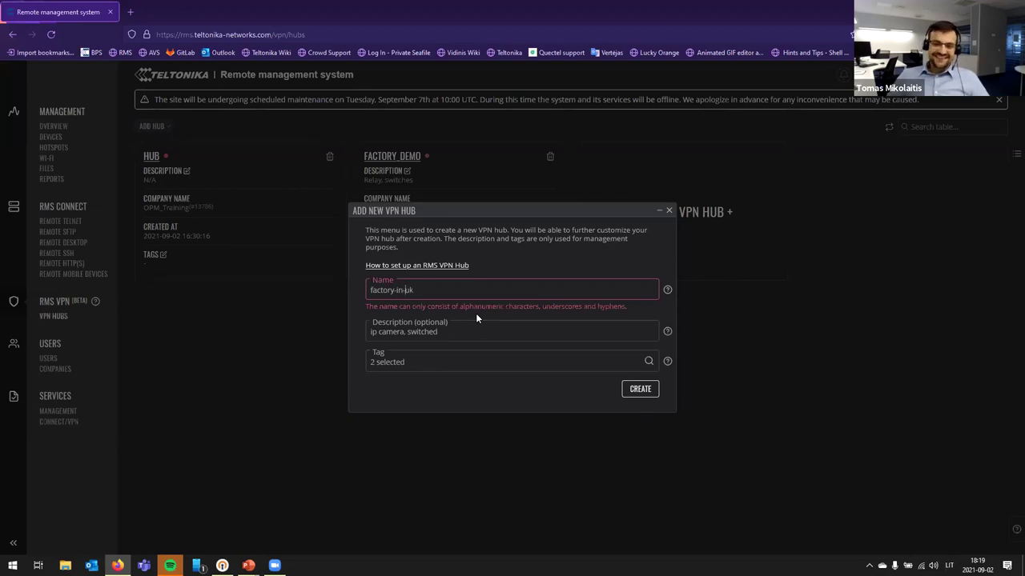
pyautogui.click(641, 389)
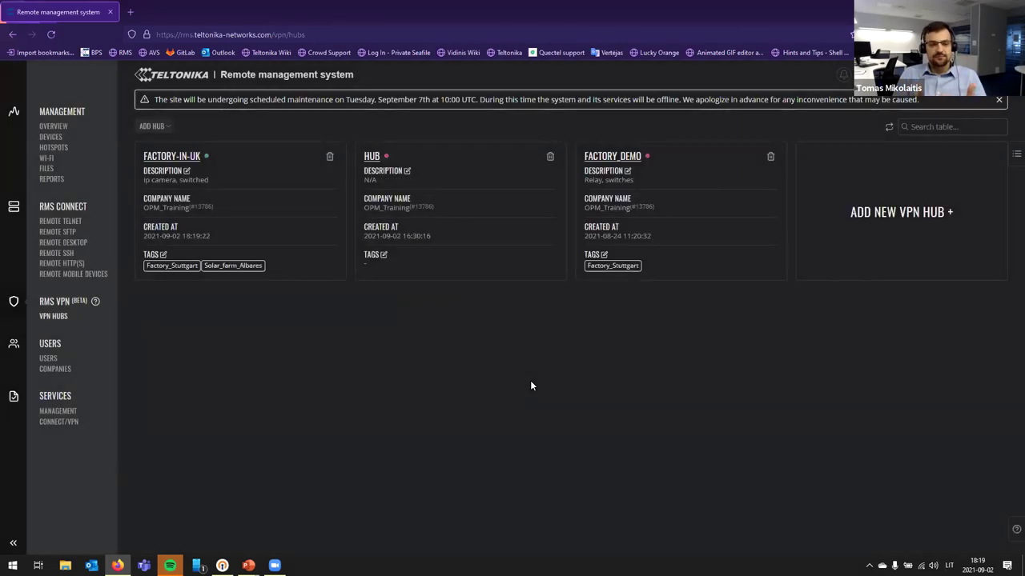
# Step: Open the FACTORY-IN-UK hub card to view its General details
pyautogui.click(248, 210)
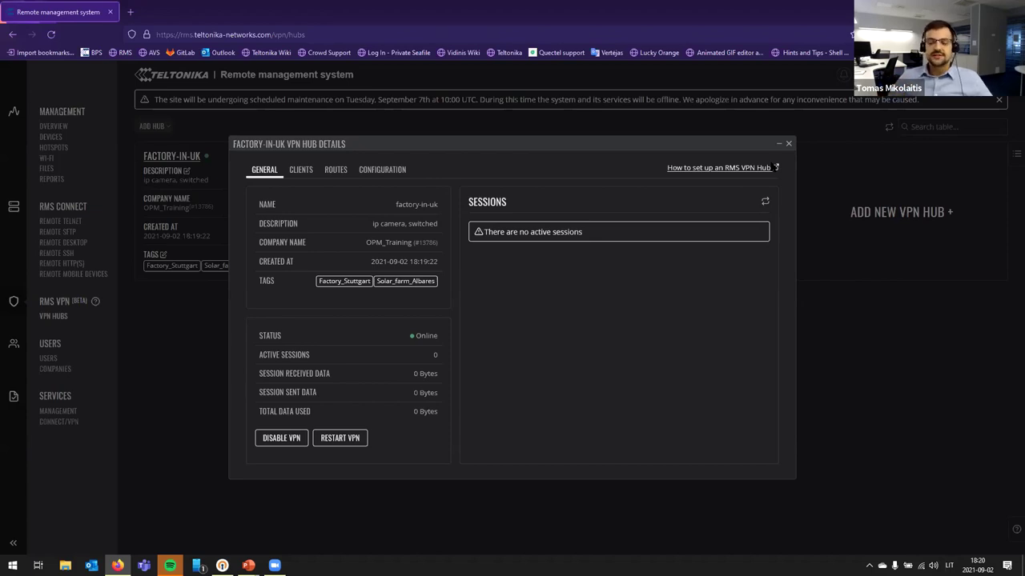
# Step: On the hub's empty Clients tab, begin adding a client as a Custom User
pyautogui.click(301, 171)
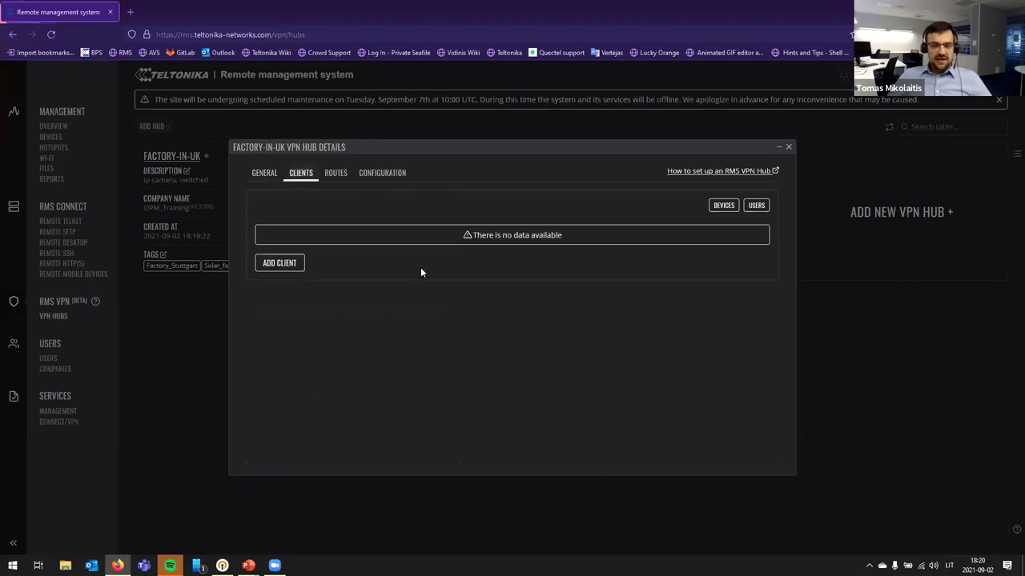
pyautogui.click(277, 264)
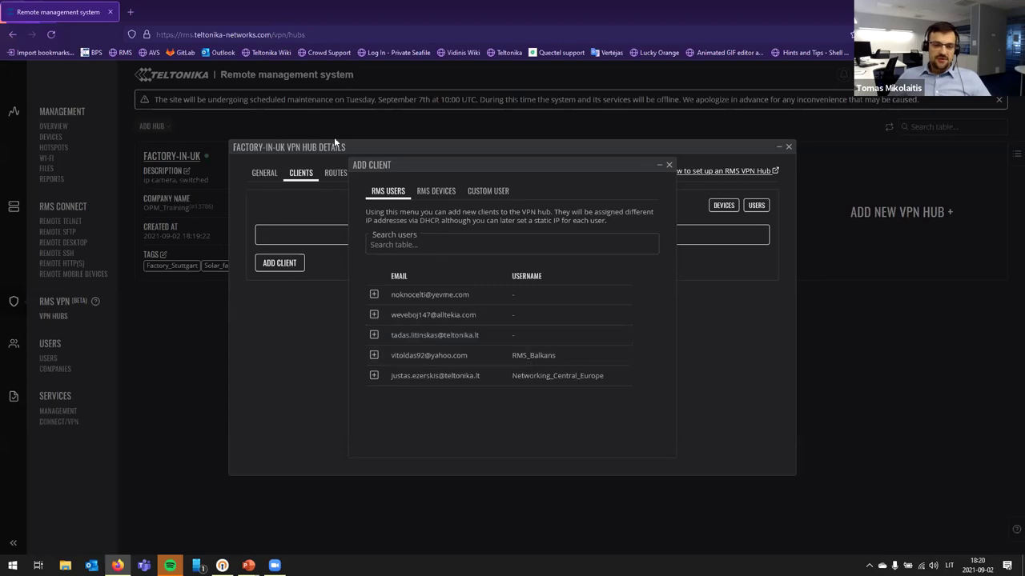
pyautogui.click(435, 190)
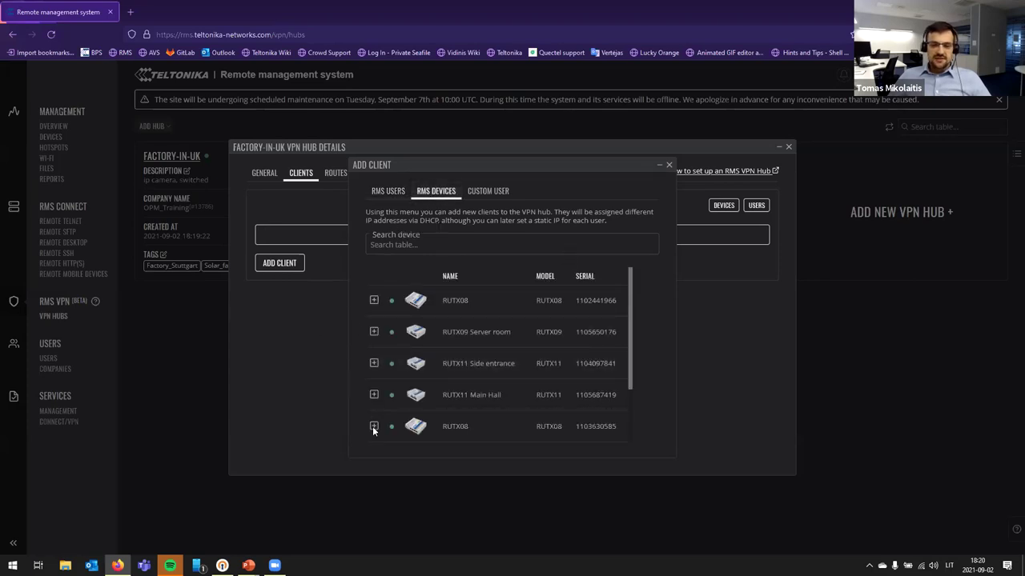
pyautogui.click(489, 191)
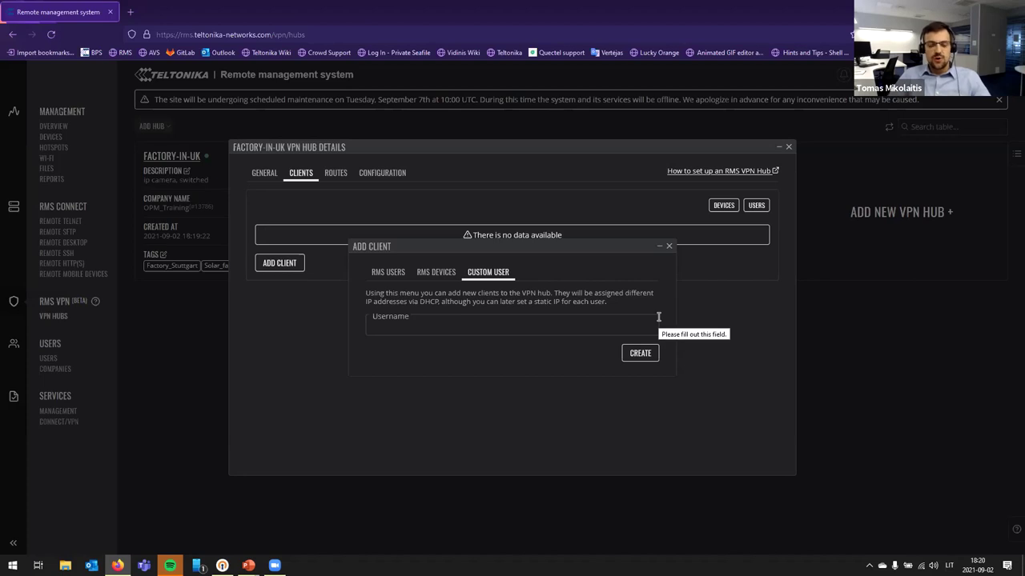
# Step: Create a custom user client with username 'Custom'
pyautogui.click(454, 327)
pyautogui.write('Custom')
pyautogui.click(644, 353)
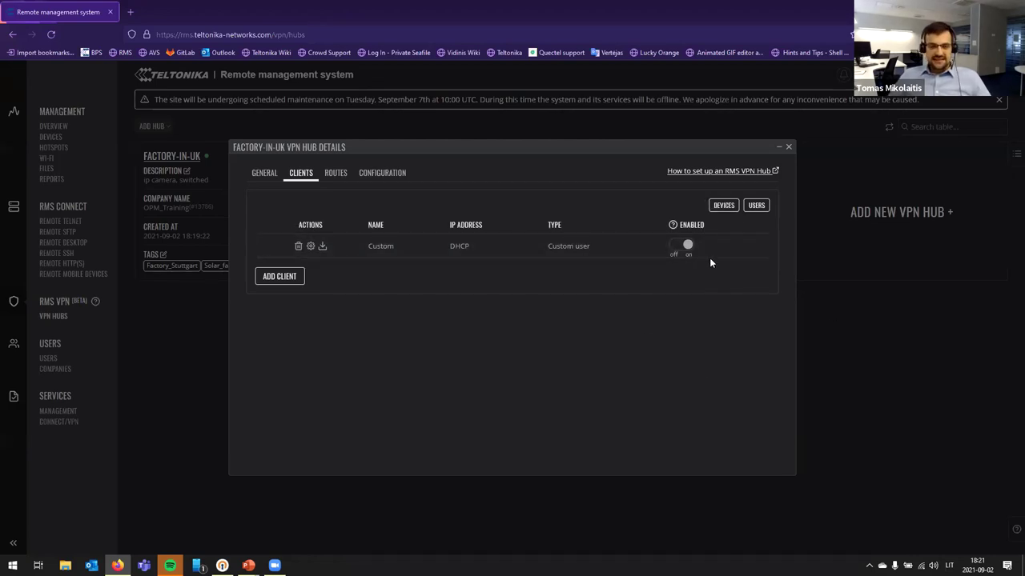
# Step: Add the first listed RMS user as a DHCP client of factory-in-uk, next to Custom
pyautogui.click(289, 278)
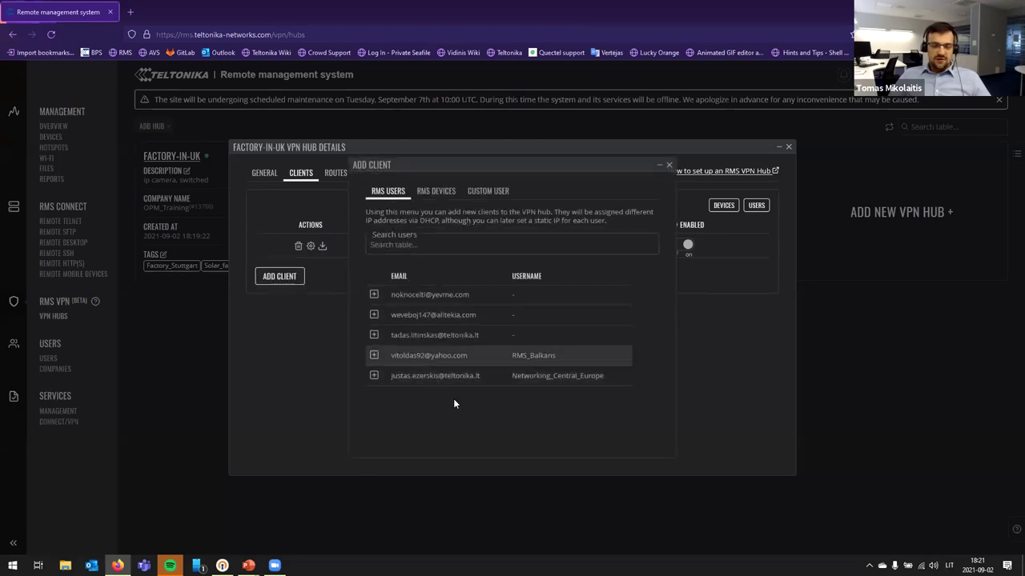
pyautogui.click(373, 295)
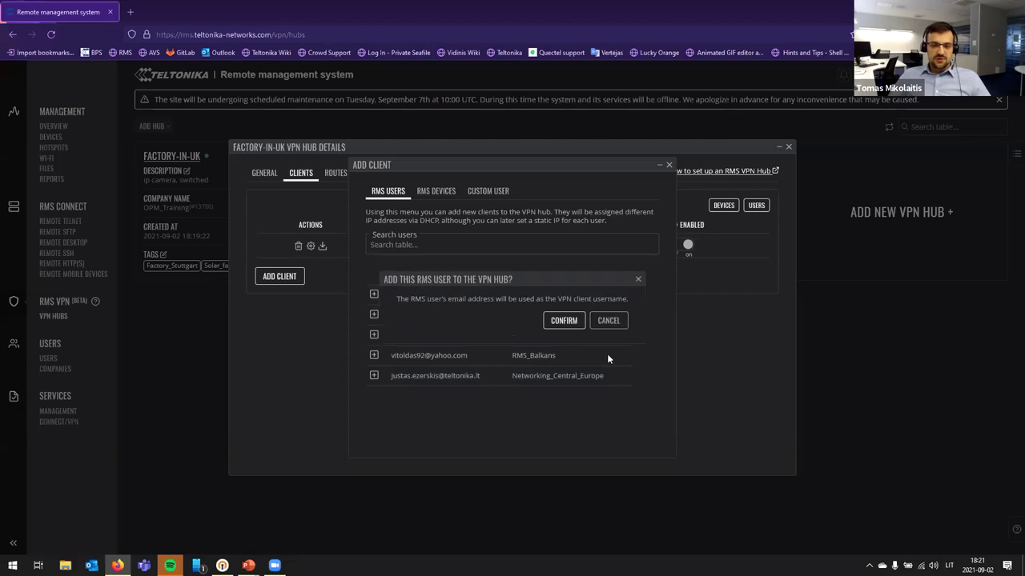
pyautogui.click(561, 323)
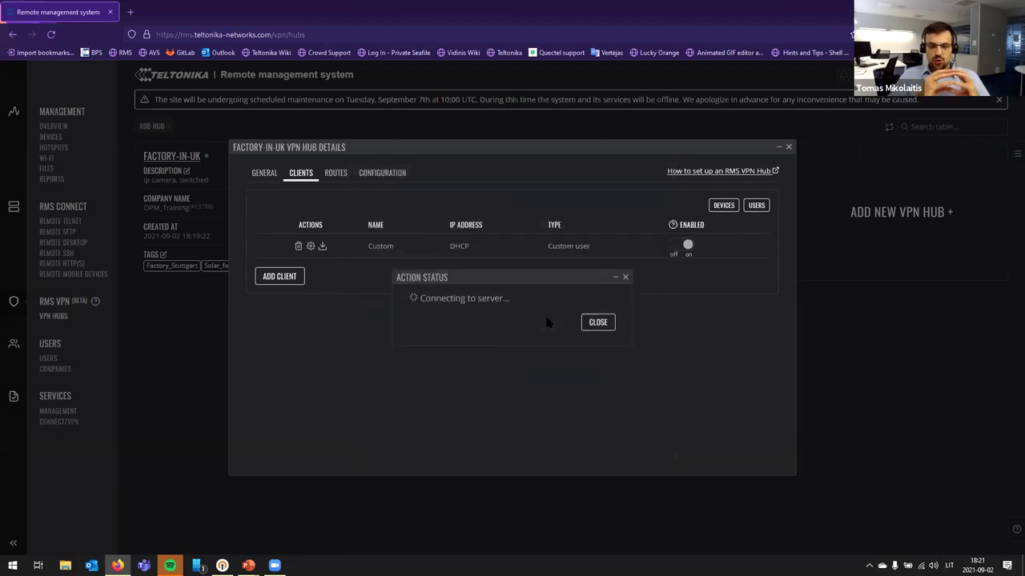
pyautogui.click(547, 323)
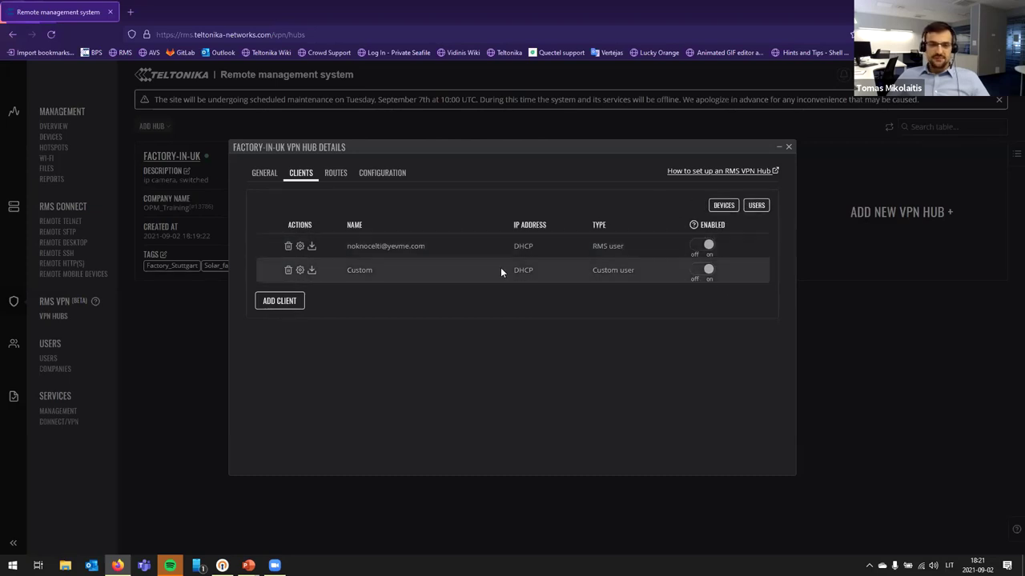
# Step: Add the RUTX11 Main Hall and RUTX11 Side entrance routers from RMS Devices as hub clients
pyautogui.click(279, 300)
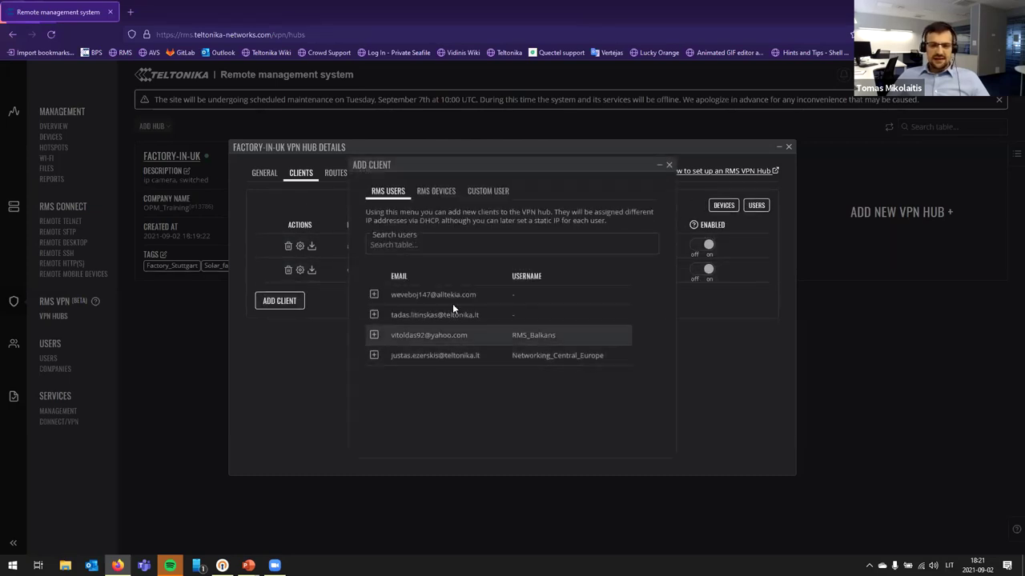
pyautogui.click(437, 190)
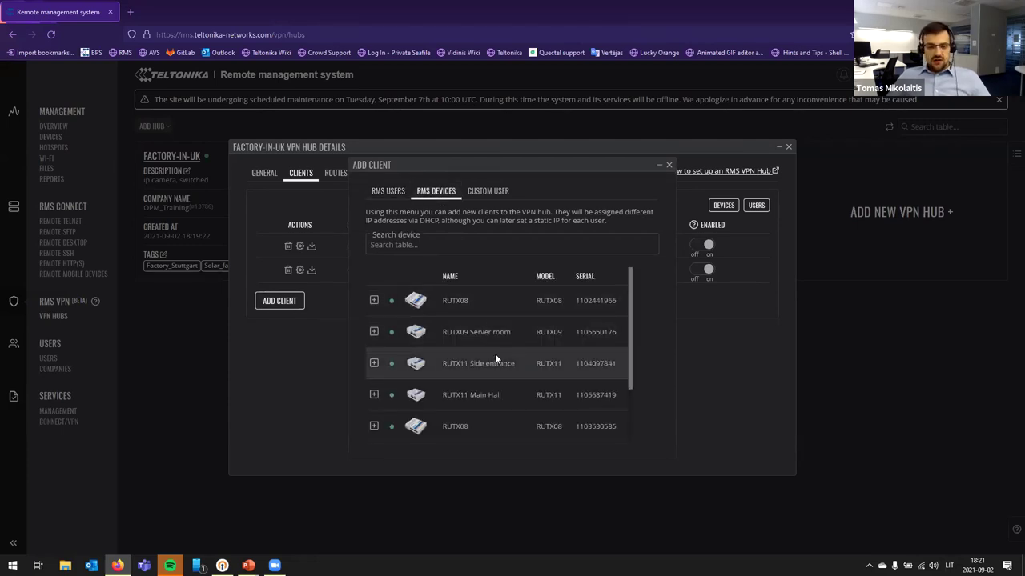
pyautogui.click(370, 394)
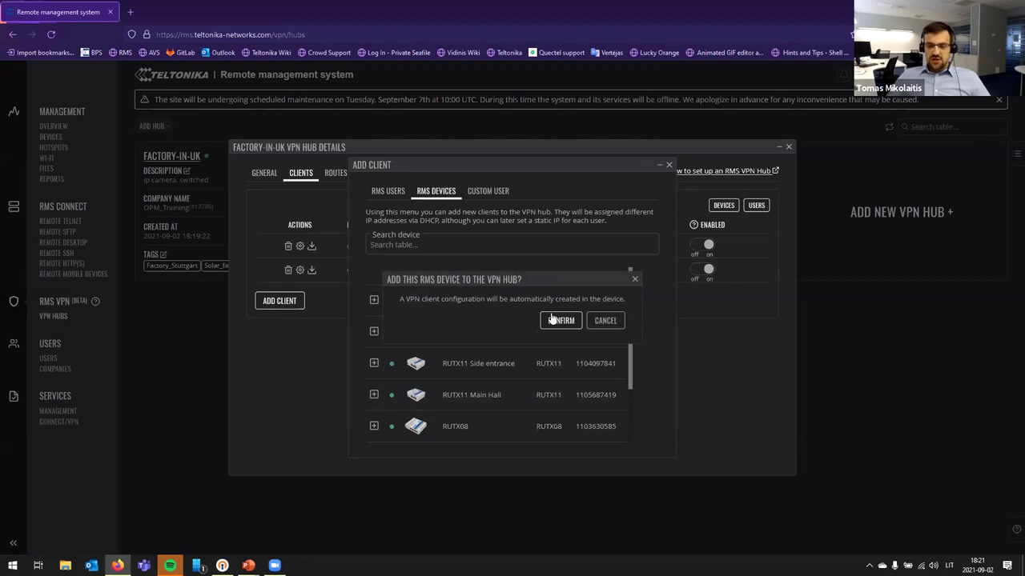
pyautogui.click(551, 319)
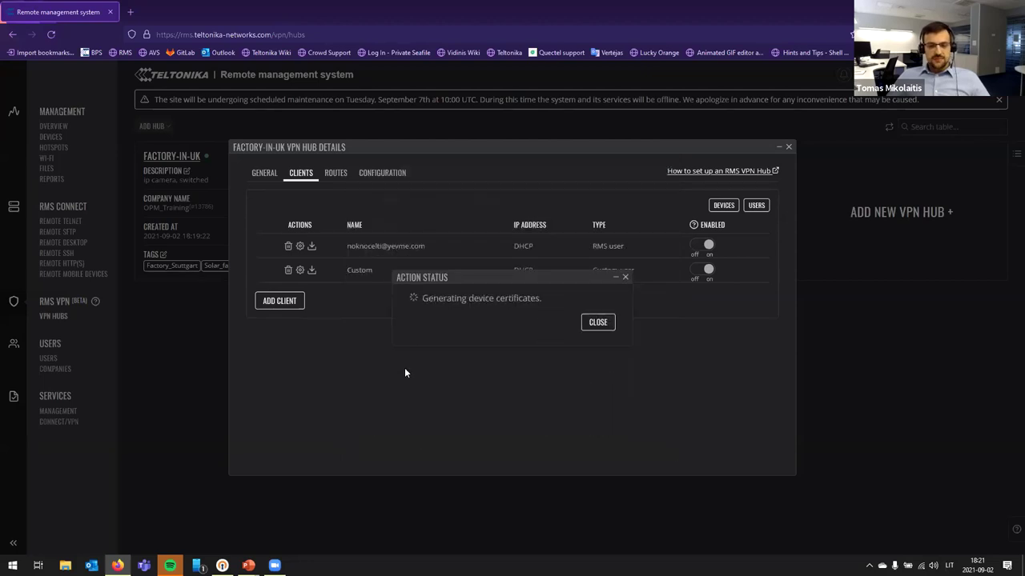
pyautogui.click(285, 325)
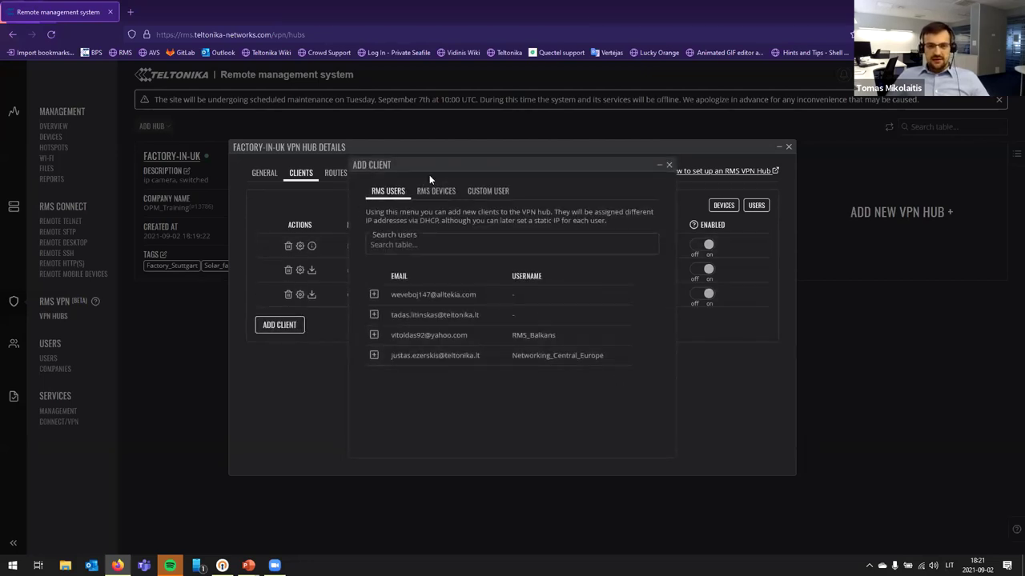
pyautogui.click(433, 188)
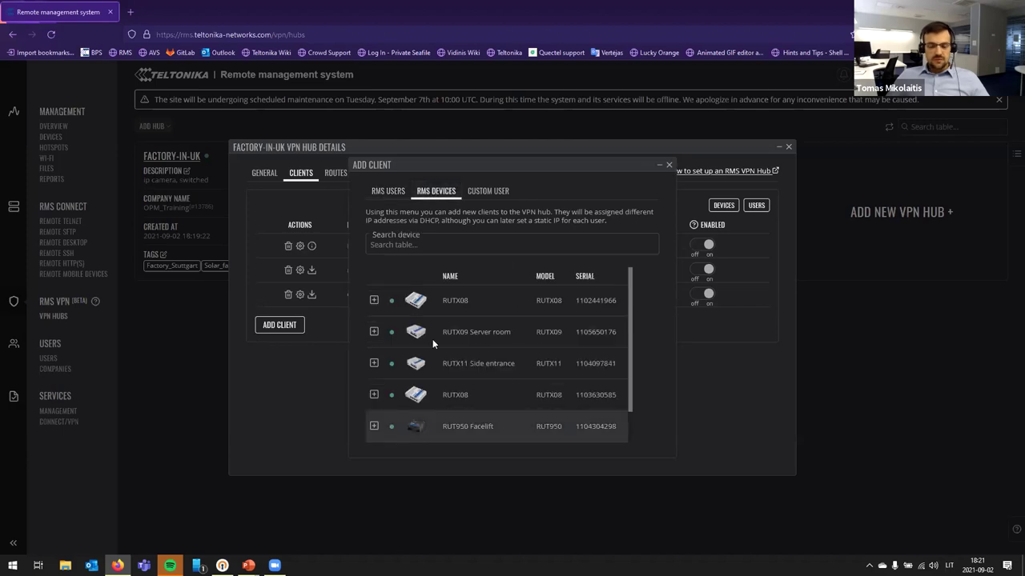
pyautogui.click(373, 364)
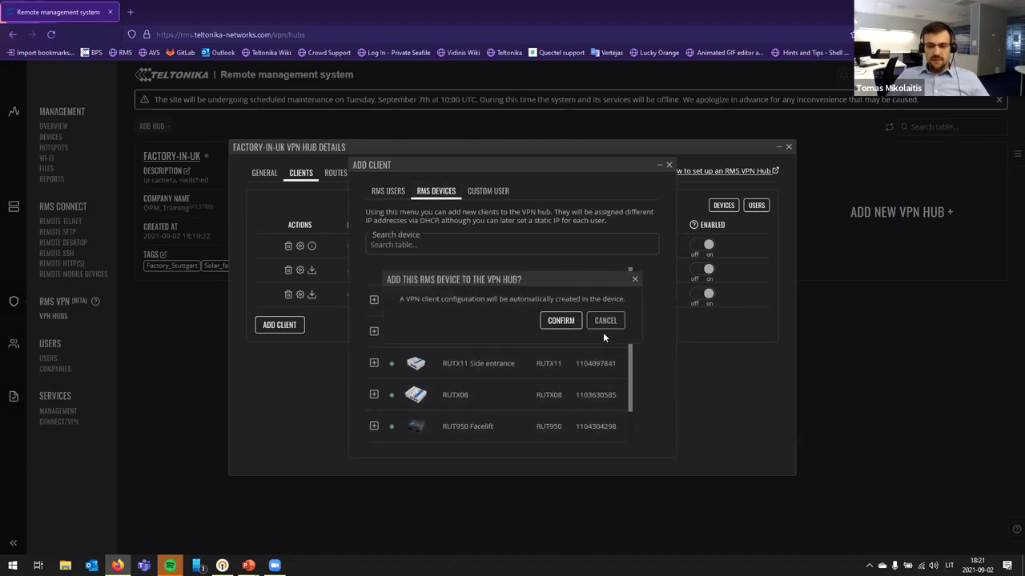
pyautogui.click(555, 319)
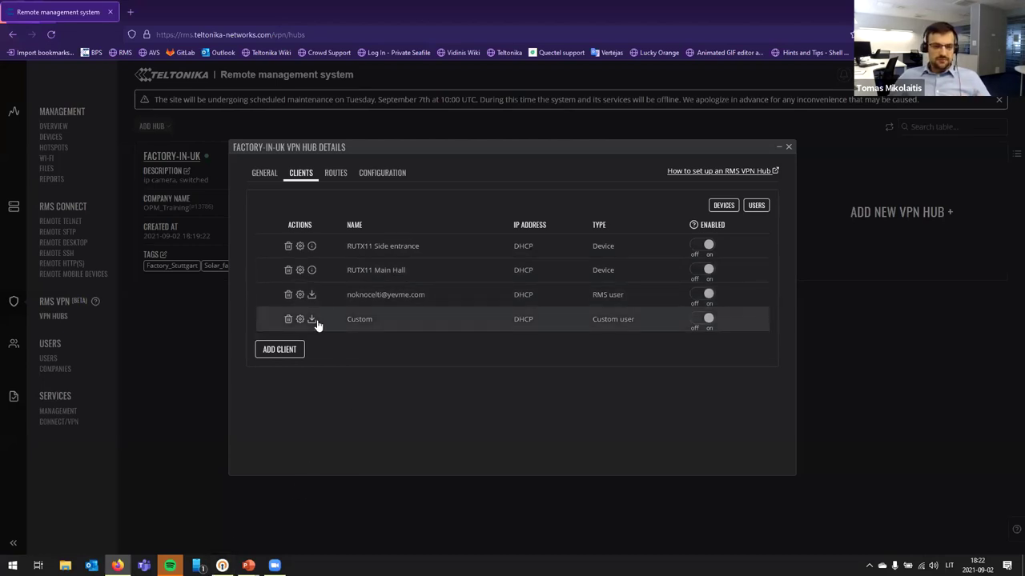
# Step: Download the RMS user's .ovpn file and import the factory-in-uk profile from Downloads into OpenVPN Connect
pyautogui.click(311, 294)
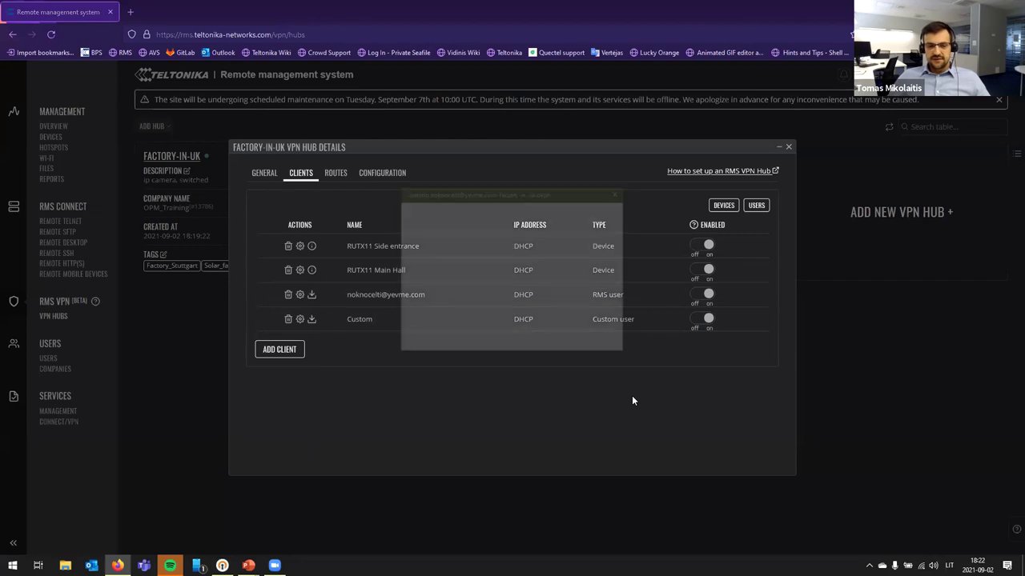
pyautogui.click(552, 339)
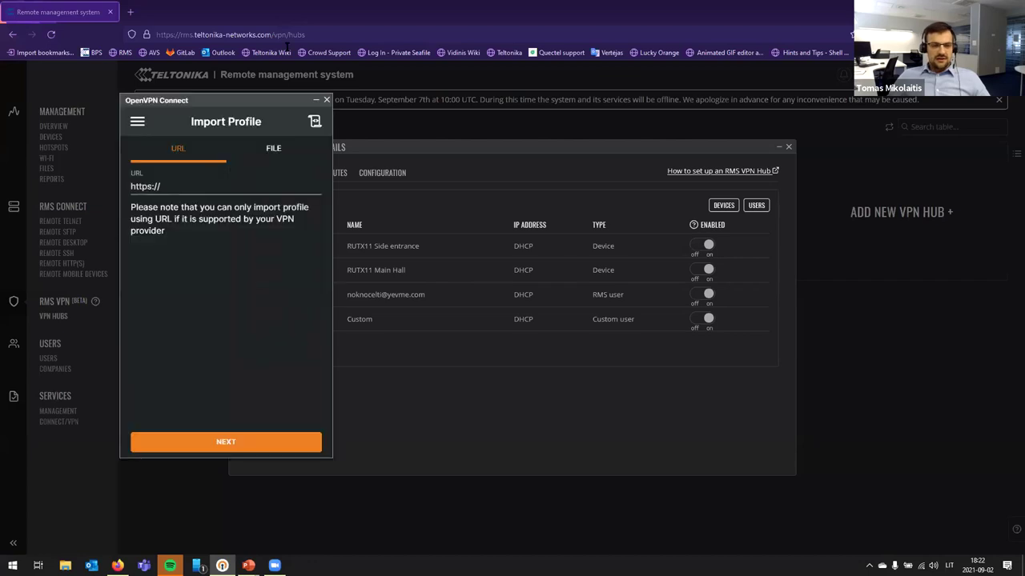
pyautogui.click(276, 151)
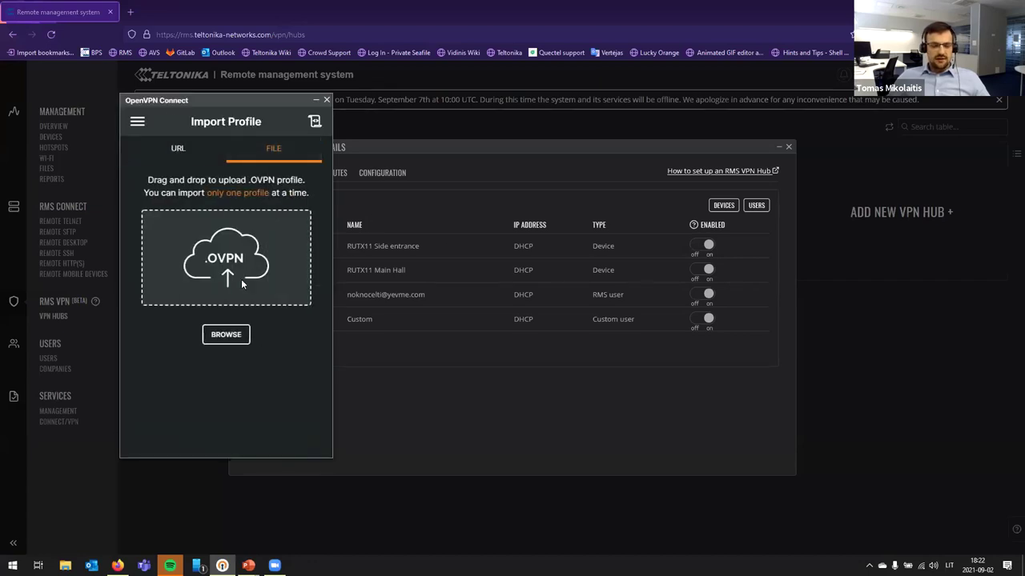
pyautogui.click(229, 335)
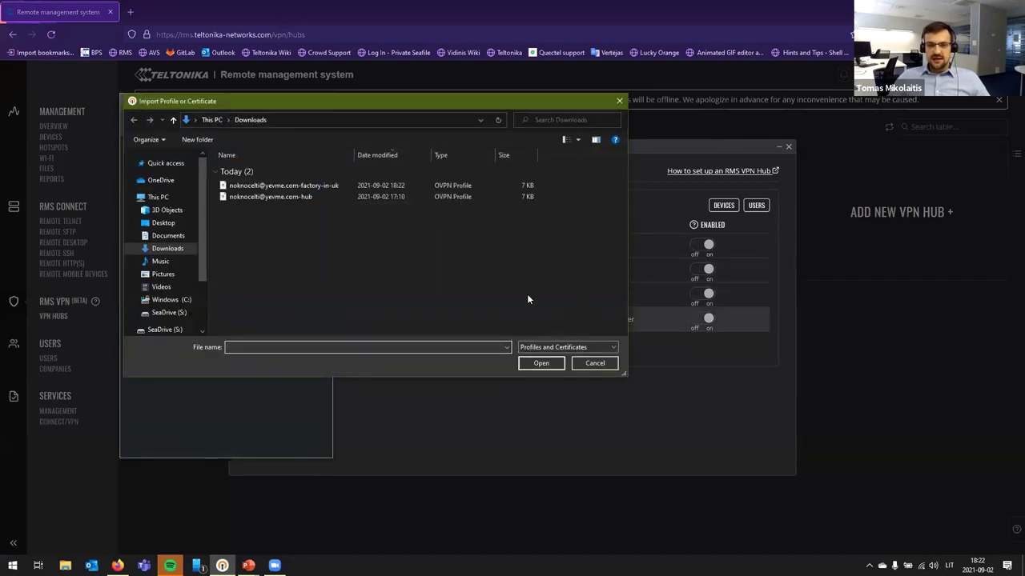
pyautogui.click(272, 186)
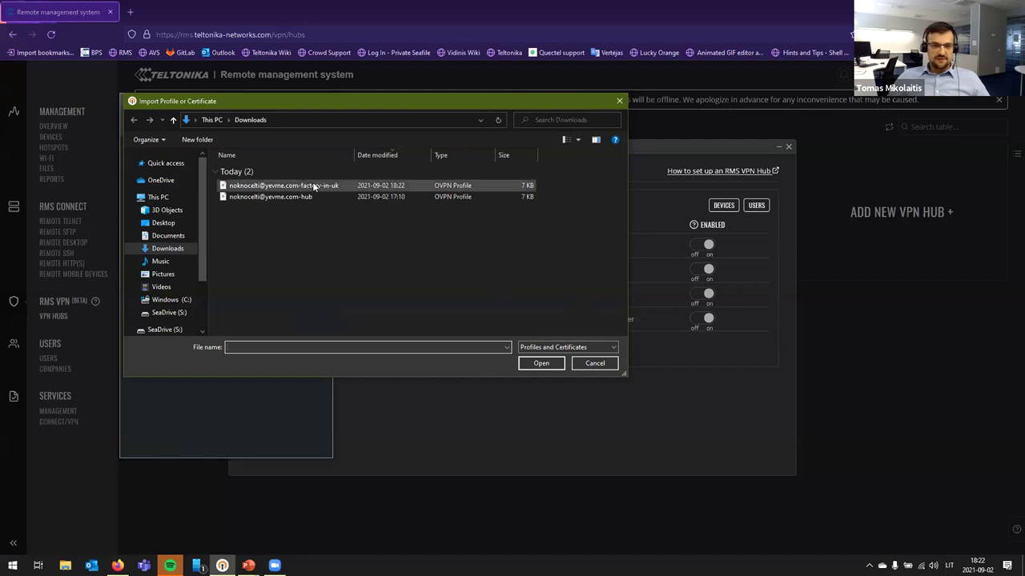
pyautogui.click(541, 364)
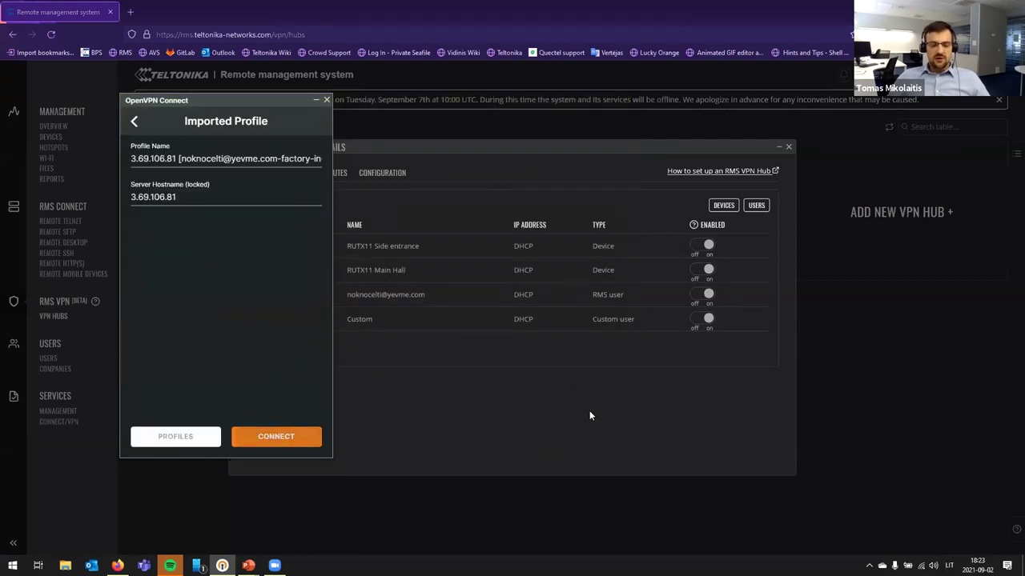
# Step: Connect OpenVPN Connect through the imported factory-in-uk profile to 3.69.106.81
pyautogui.press('Return')
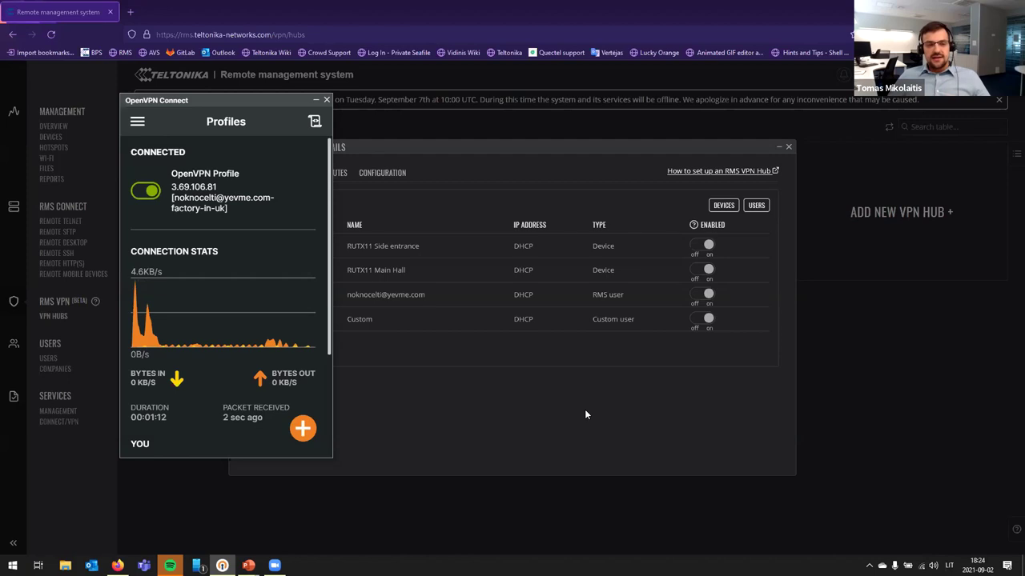
# Step: Minimise OpenVPN Connect and show the Routes section of the factory-in-uk hub in RMS
pyautogui.click(316, 102)
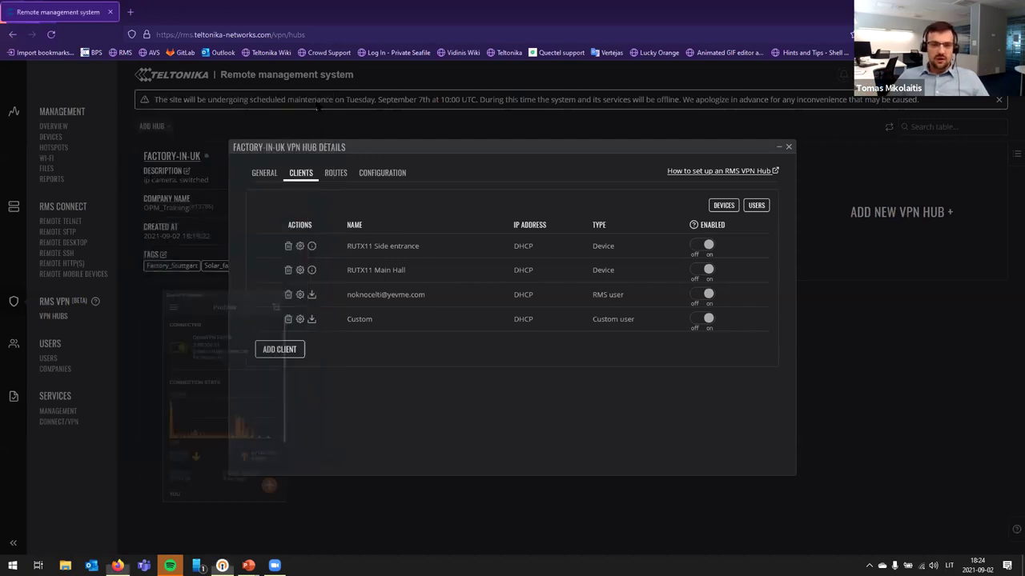
pyautogui.click(336, 175)
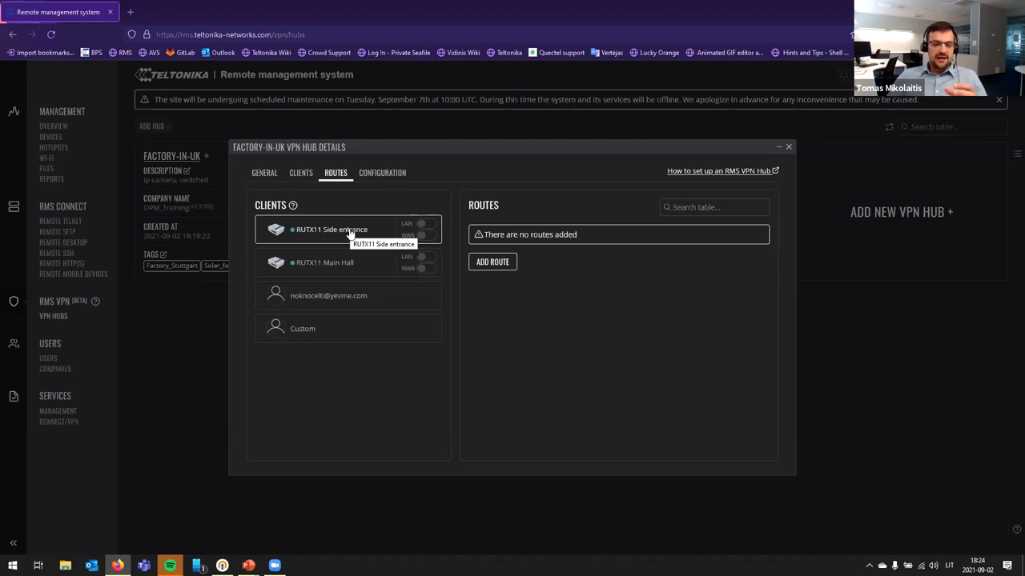
# Step: Add a route to 192.168.1.229 found by scanning the RUTX11 Side entrance device
pyautogui.click(494, 263)
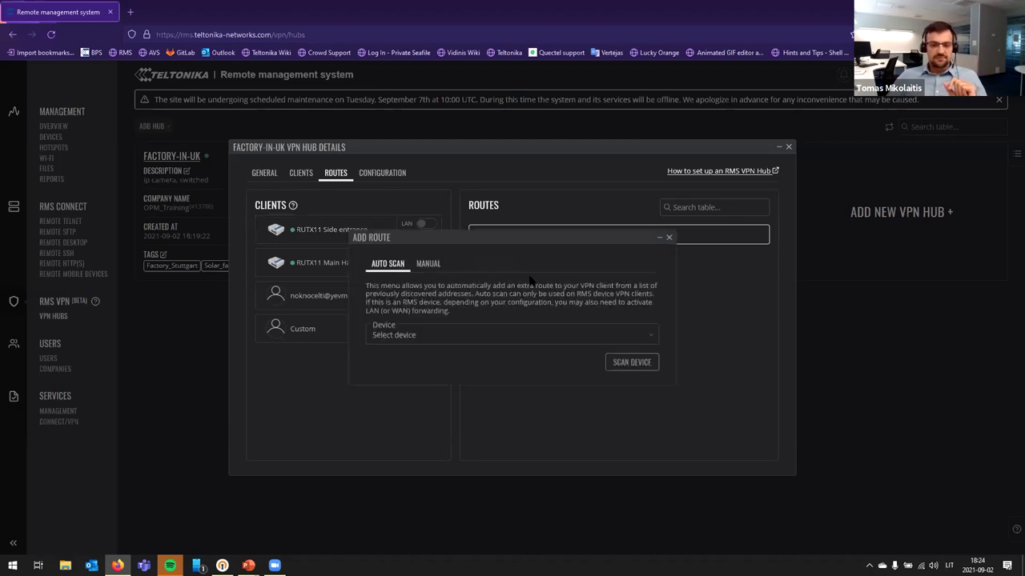
pyautogui.click(449, 340)
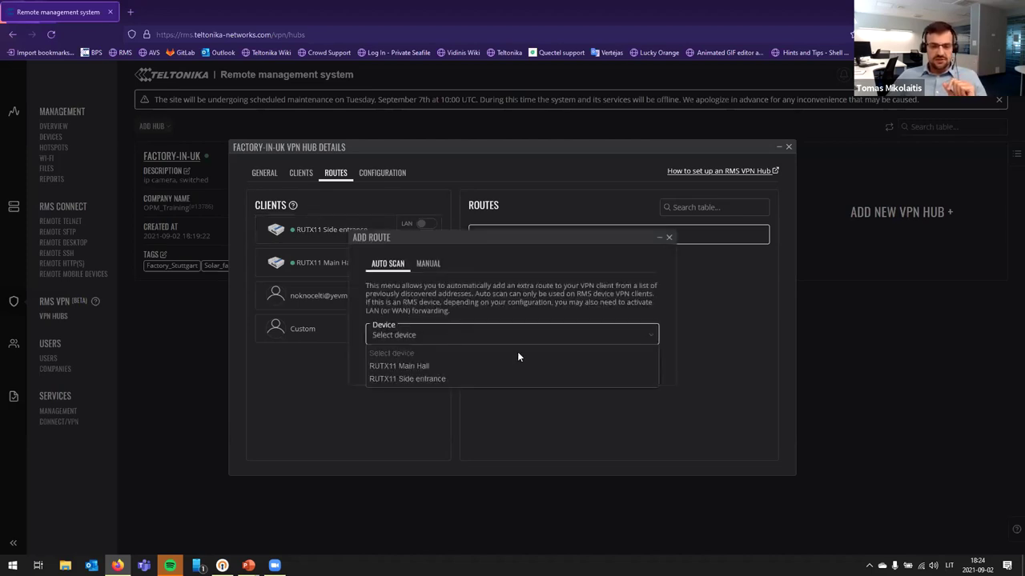
pyautogui.click(456, 378)
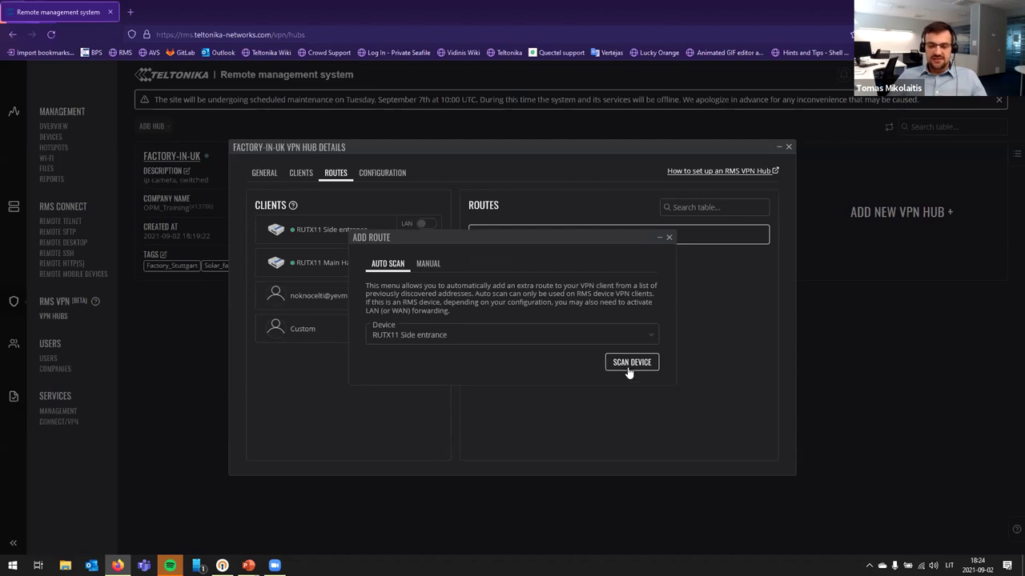
pyautogui.click(625, 363)
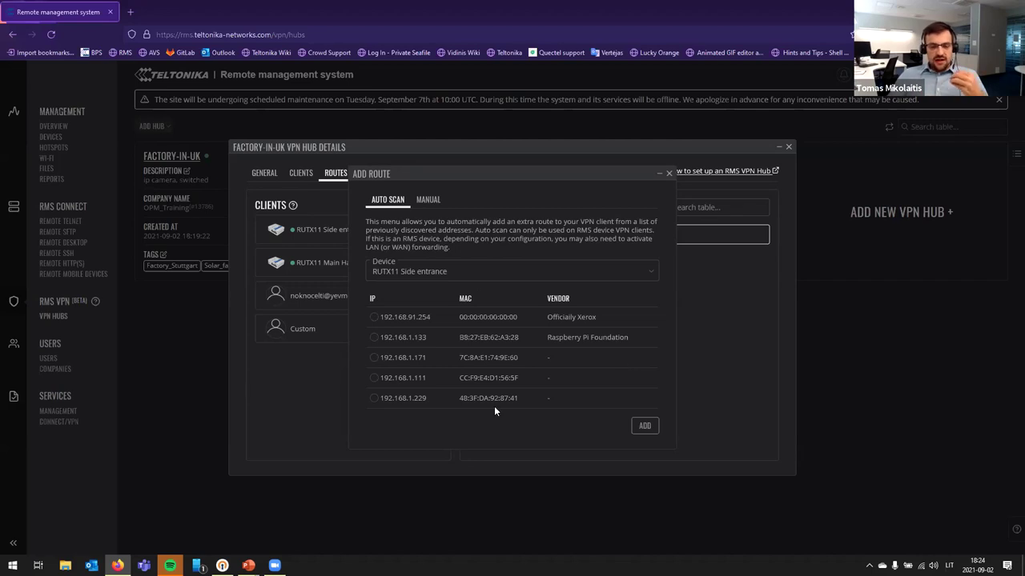
pyautogui.click(374, 398)
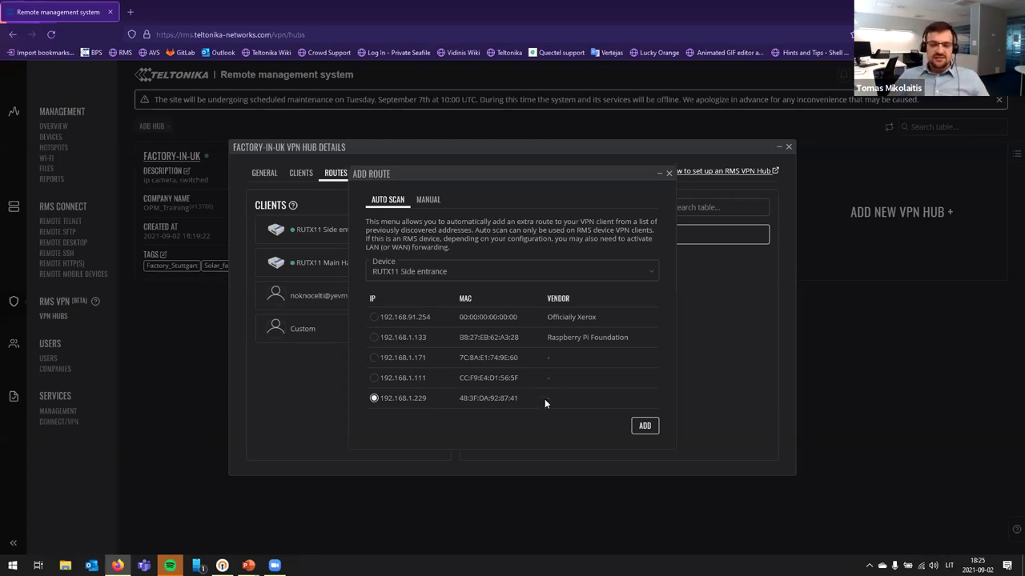
pyautogui.click(644, 426)
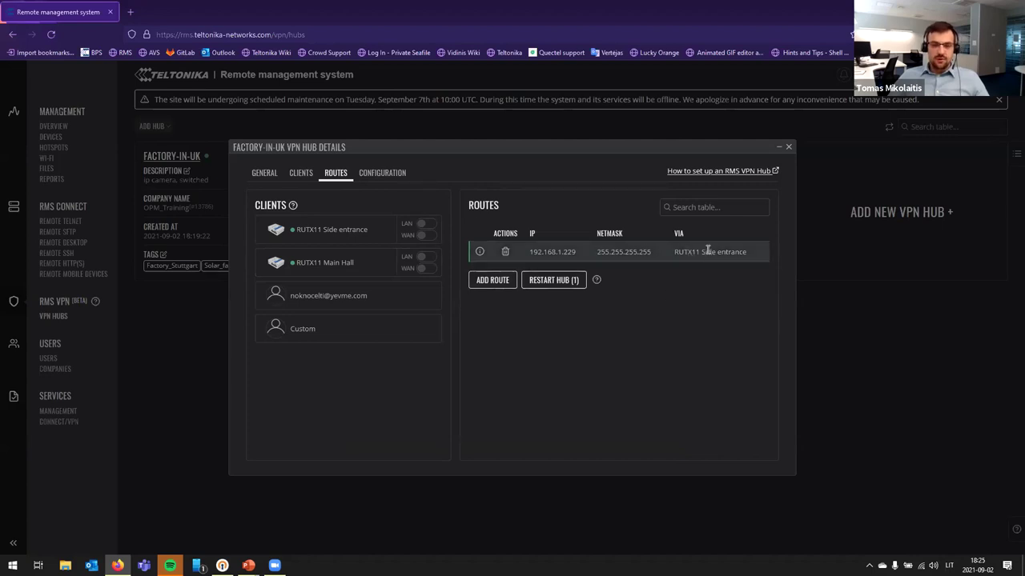
# Step: Add a route to 192.168.0.64 found by scanning the RUTX11 Main Hall device
pyautogui.click(492, 280)
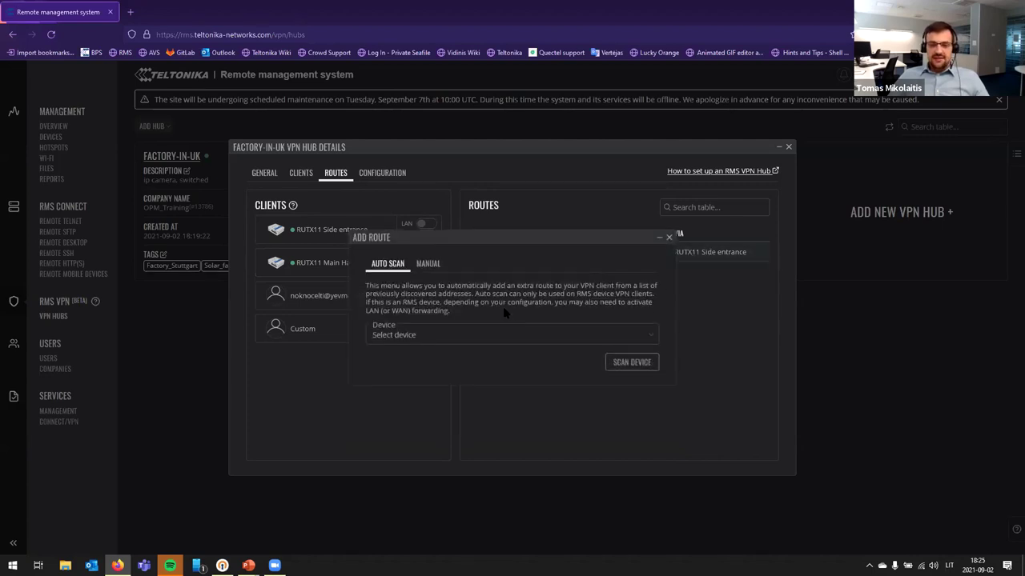
pyautogui.click(404, 338)
pyautogui.click(437, 367)
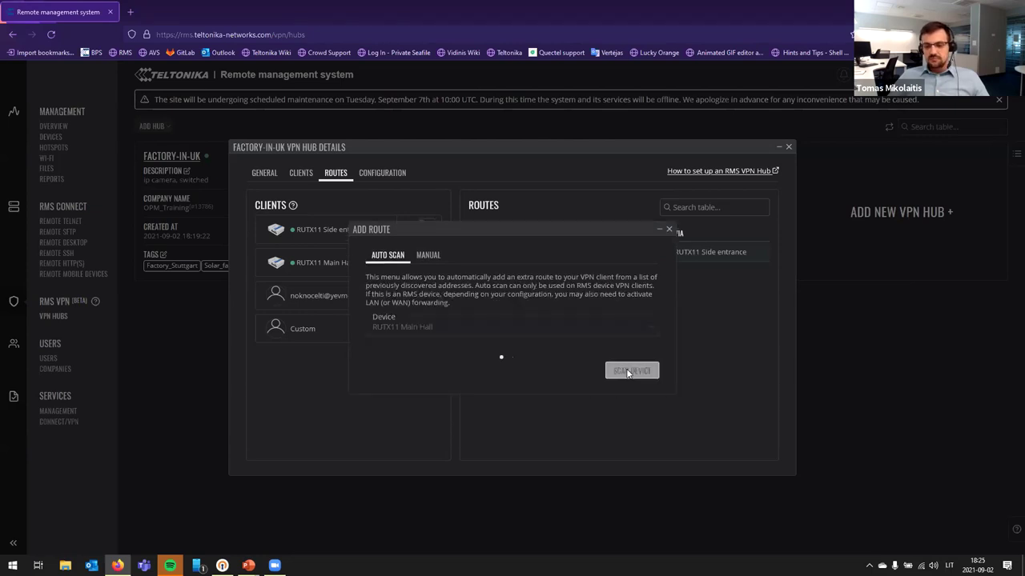
pyautogui.click(635, 369)
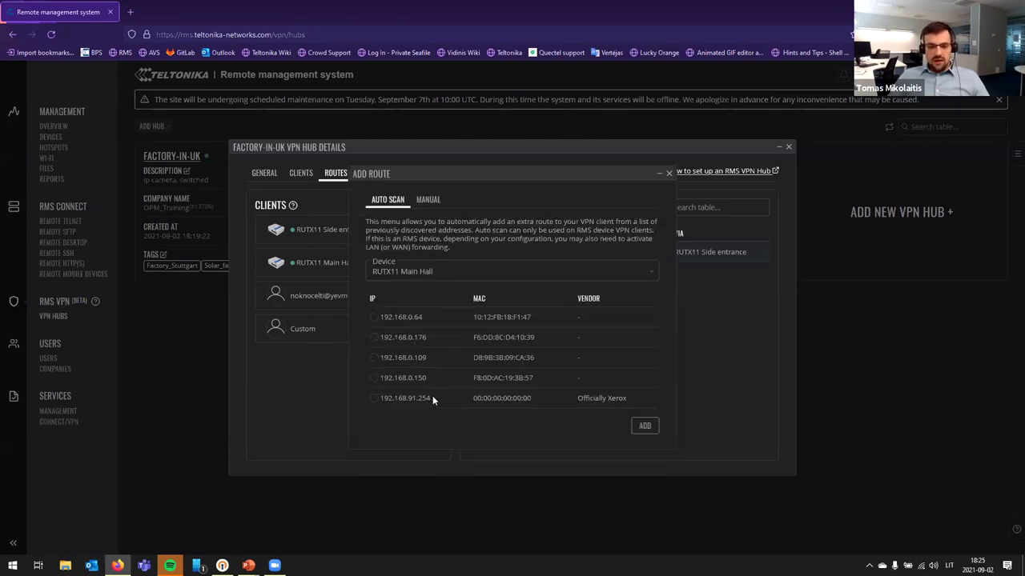
pyautogui.click(374, 317)
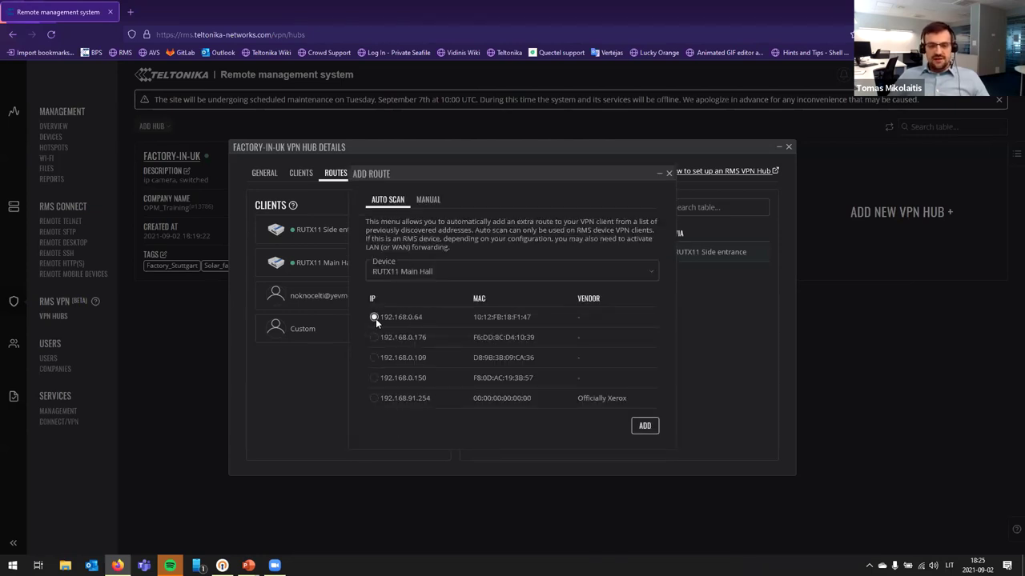
pyautogui.click(644, 427)
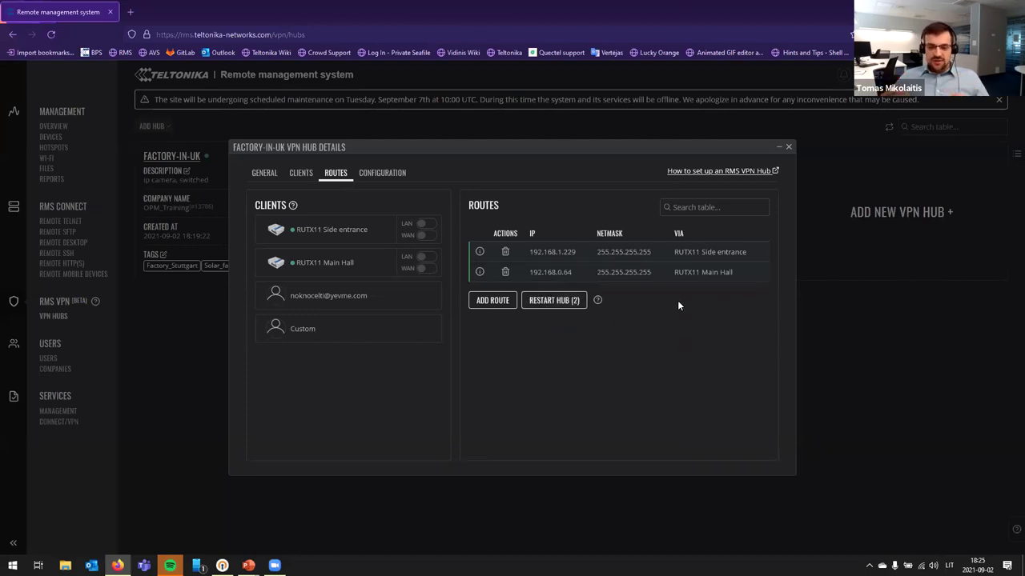
# Step: Turn on LAN for RUTX11 Side entrance and Main Hall, then restart the factory-in-uk hub
pyautogui.click(431, 224)
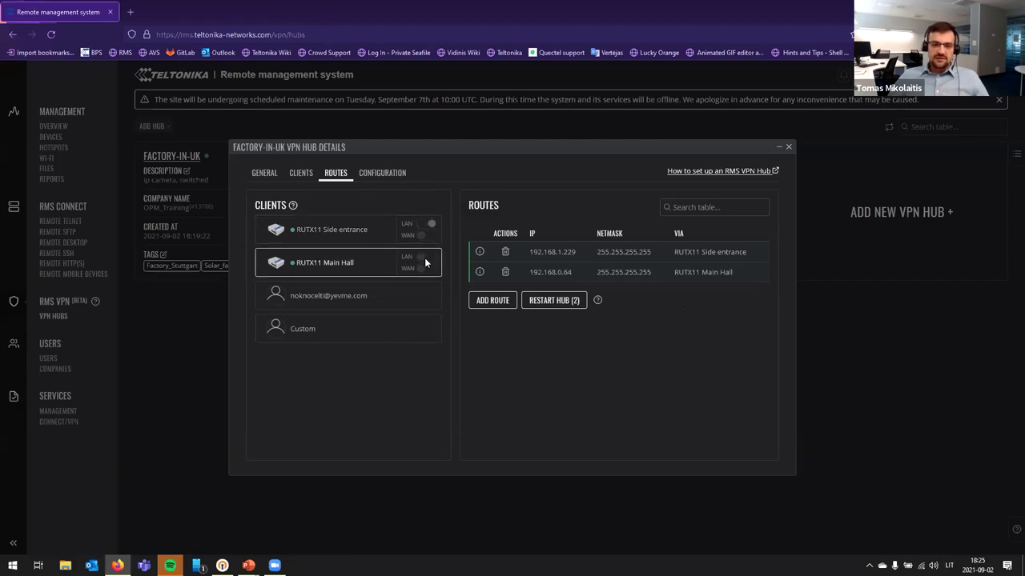
pyautogui.click(425, 257)
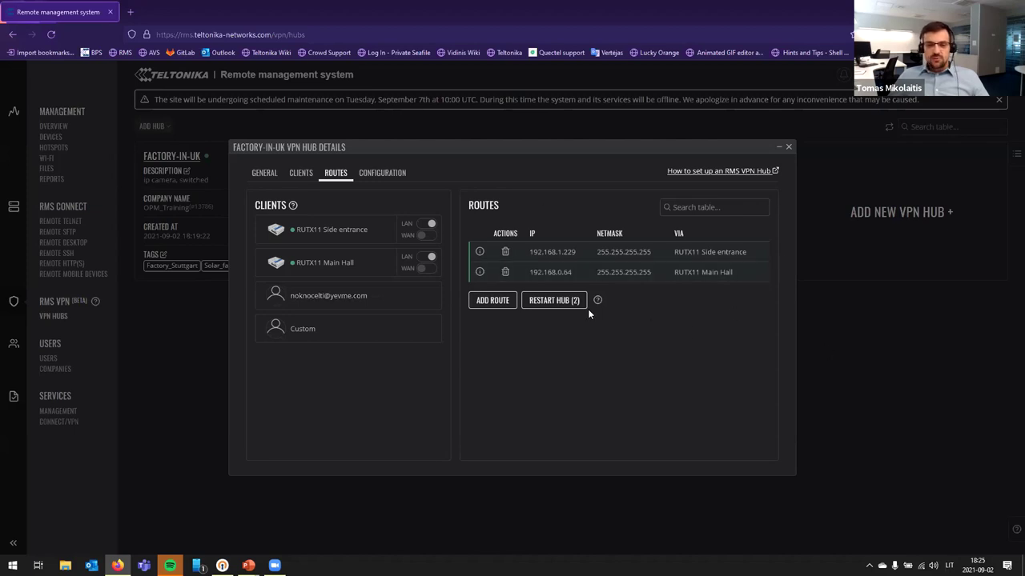
pyautogui.click(562, 302)
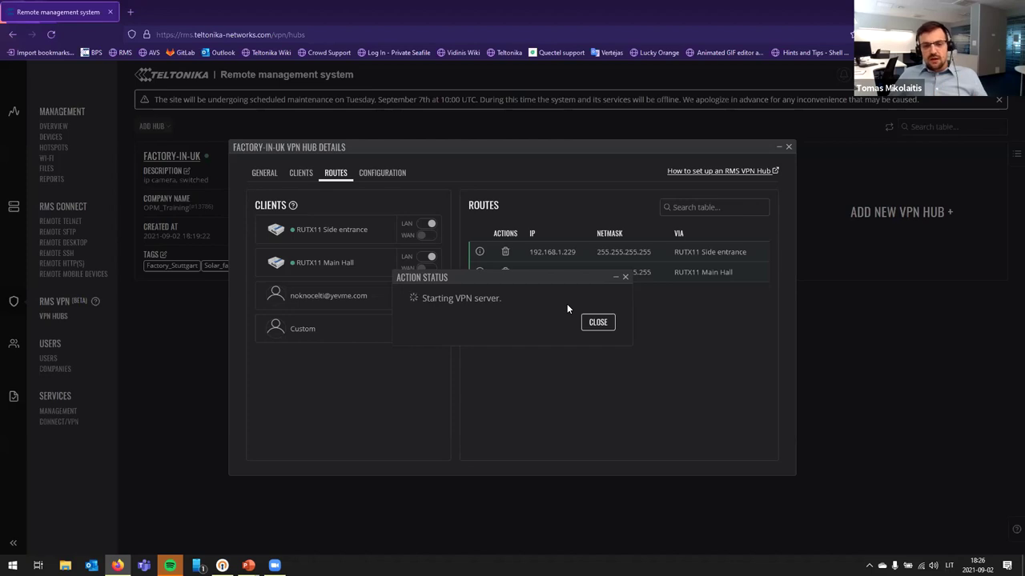
pyautogui.click(606, 326)
pyautogui.click(384, 174)
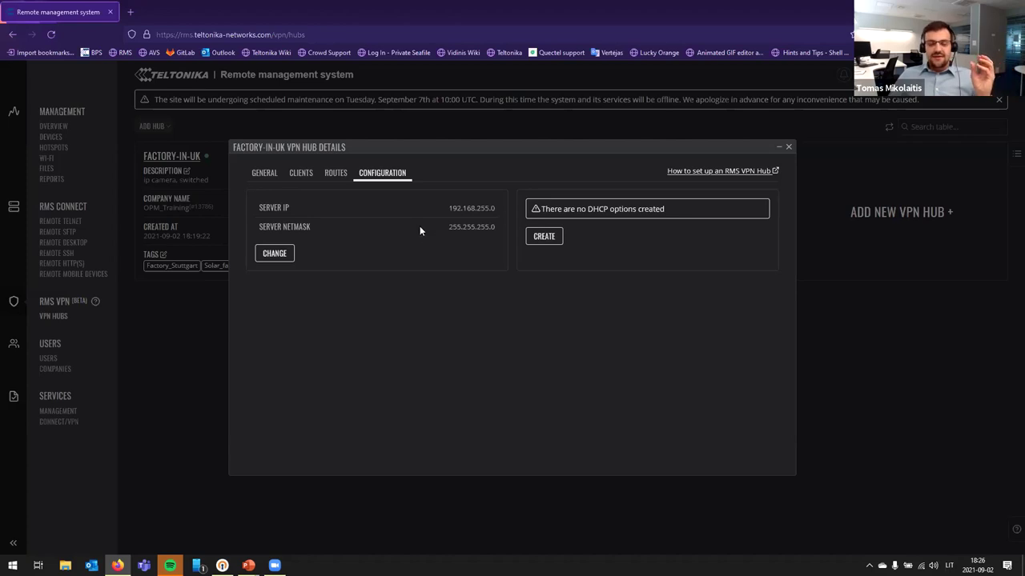
pyautogui.click(273, 253)
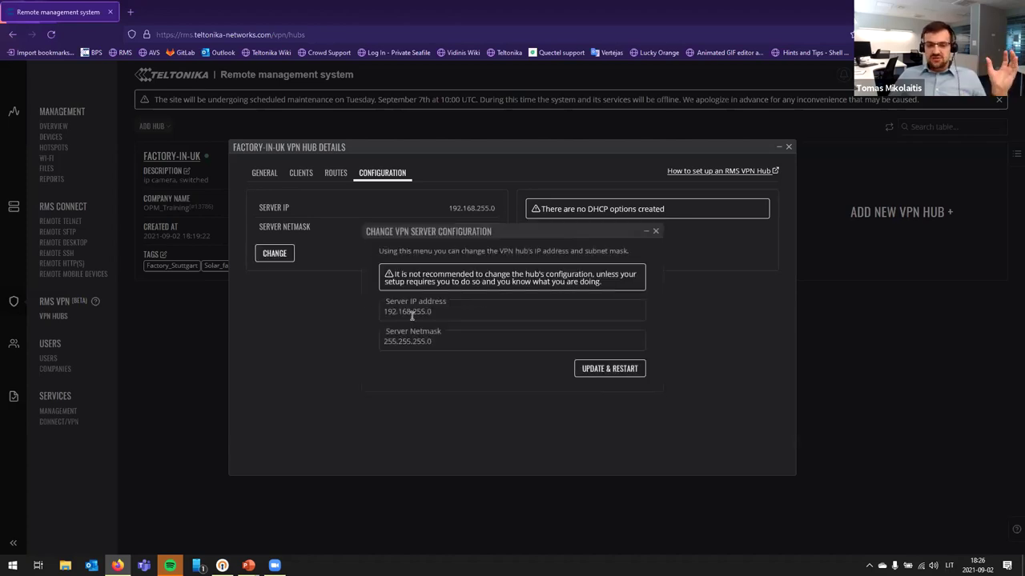
pyautogui.click(656, 233)
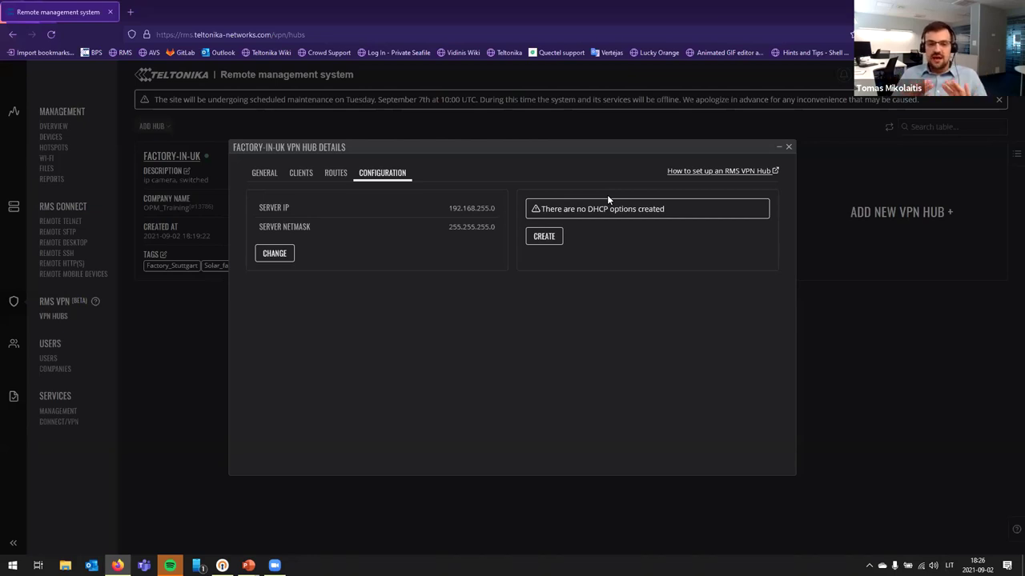
# Step: Restart the factory-in-uk VPN from its General details and dismiss the status message
pyautogui.click(264, 173)
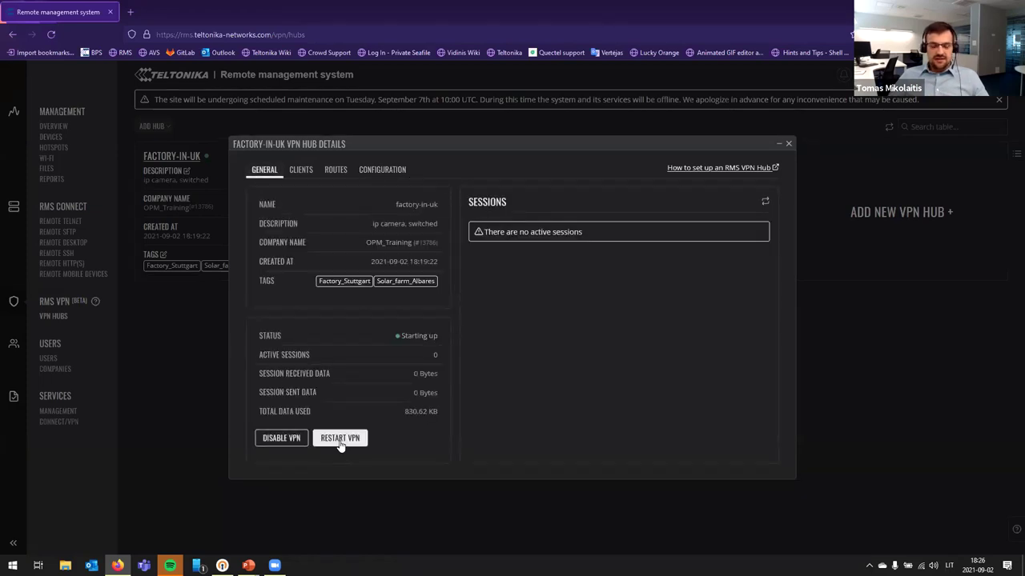
pyautogui.click(339, 440)
pyautogui.click(527, 320)
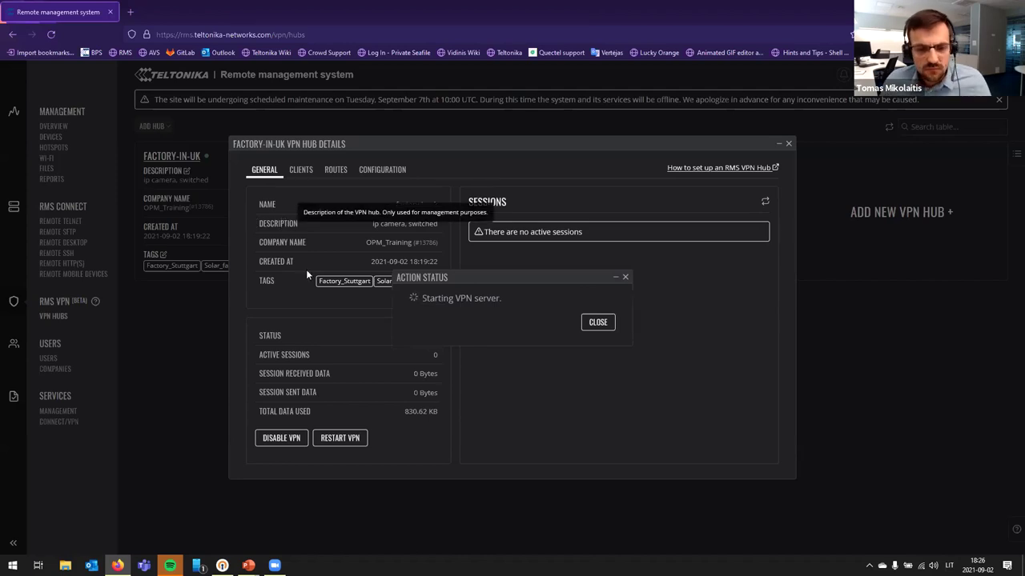
pyautogui.click(560, 322)
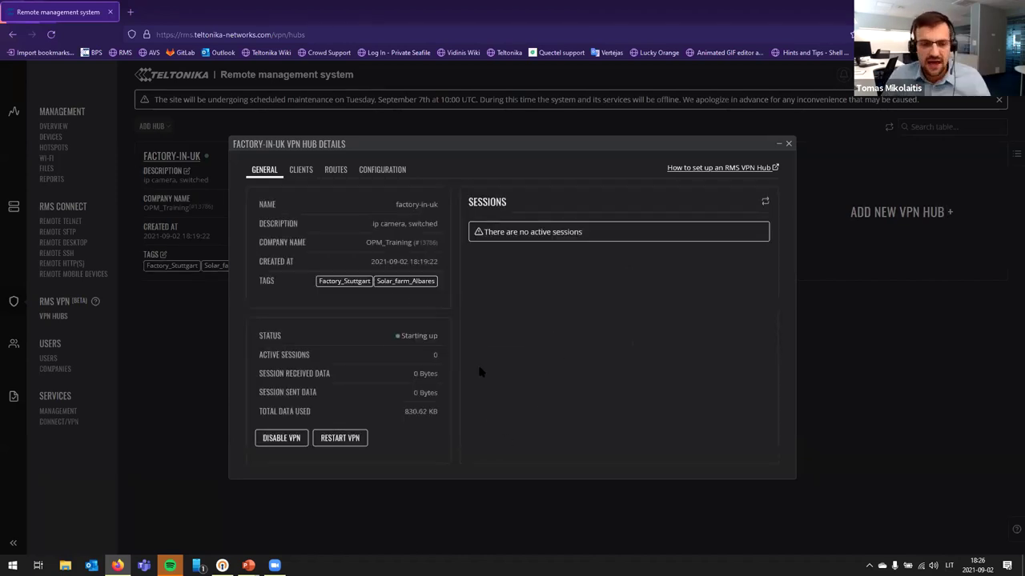
# Step: Review the hub's Clients and Routes, then minimise its details to return to the VPN Hubs list
pyautogui.click(301, 170)
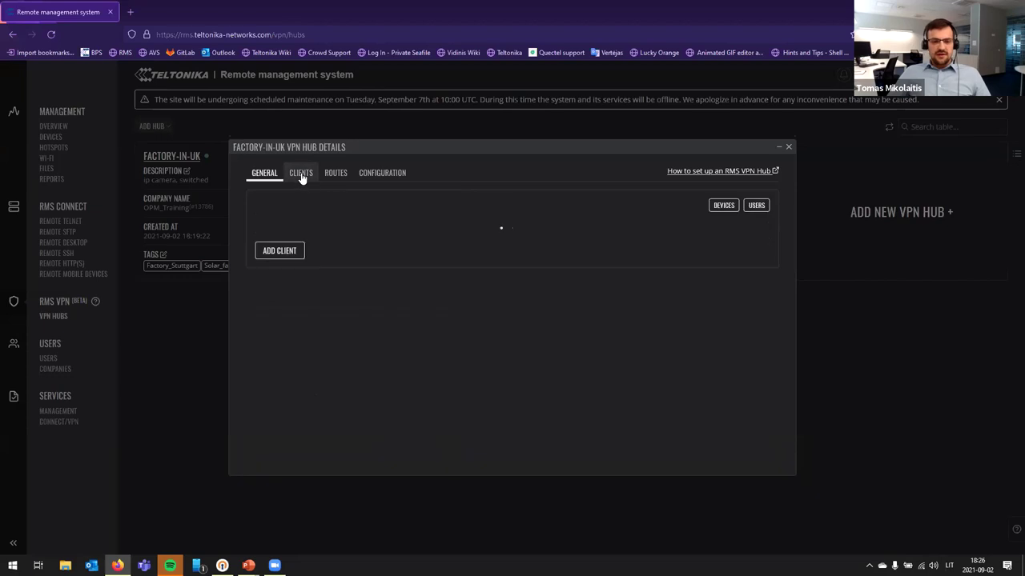
pyautogui.click(335, 170)
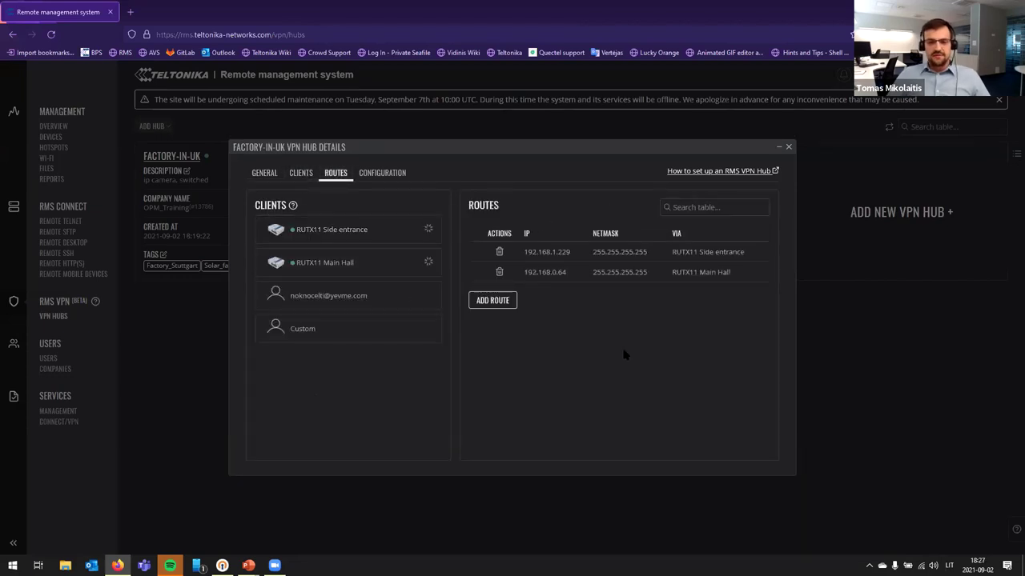
pyautogui.click(777, 149)
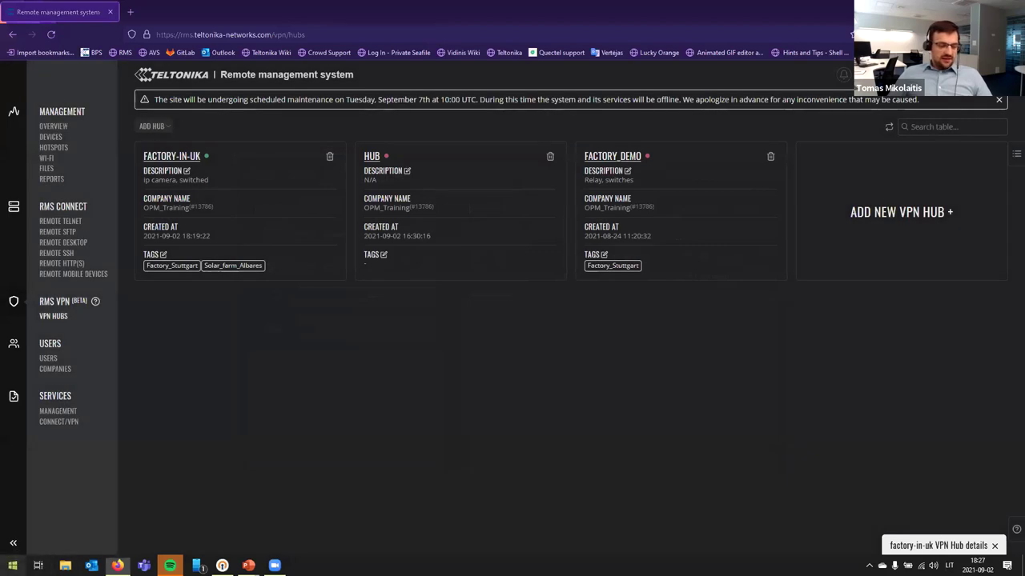
# Step: Launch VLC media player from the Start menu
pyautogui.press('super')
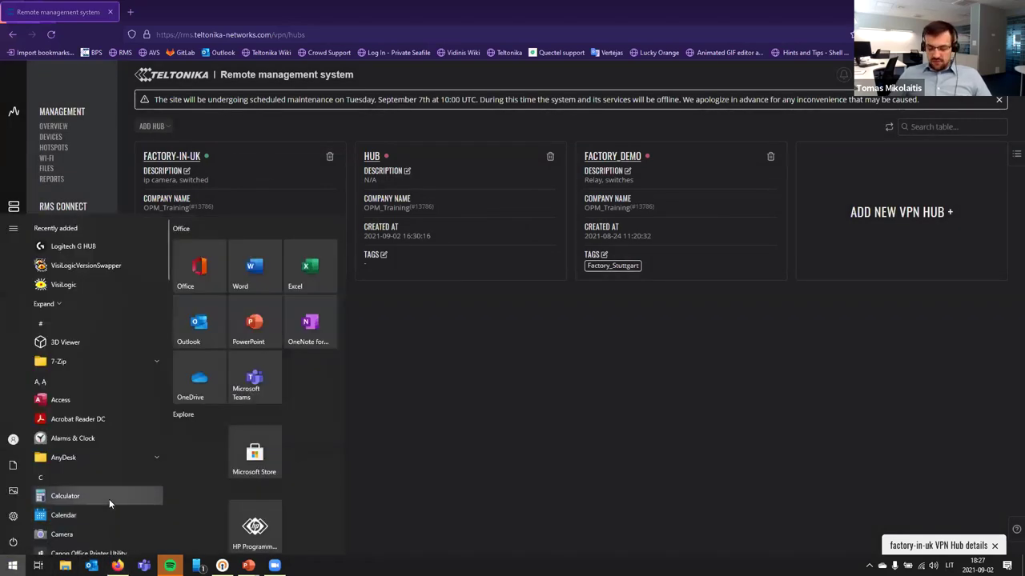
pyautogui.write('vl')
pyautogui.click(126, 271)
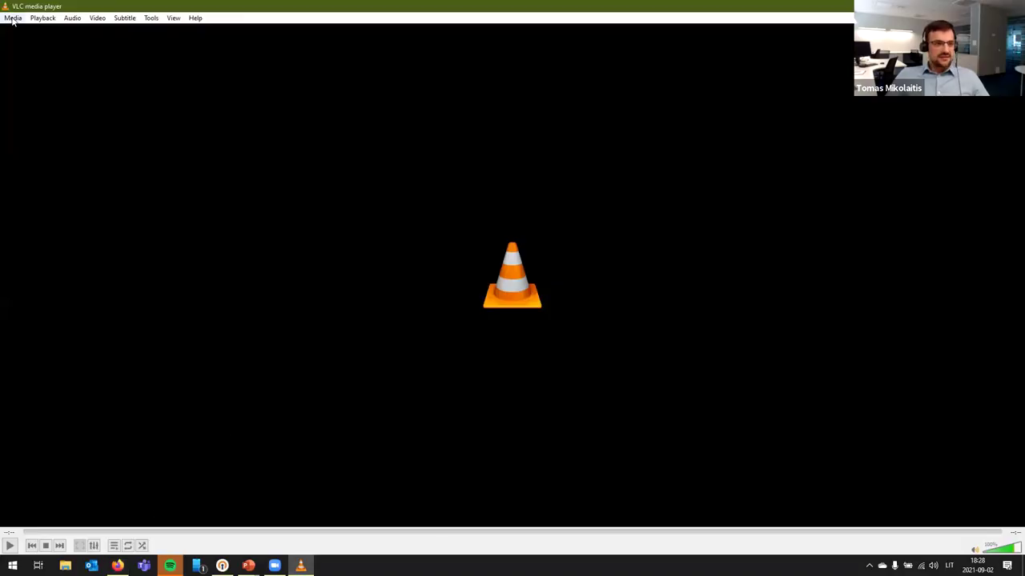
# Step: Play the rtsp://192.168.0.64:554/Streaming/Channels/101/ camera stream, entering the camera's username and password
pyautogui.click(13, 17)
pyautogui.click(66, 80)
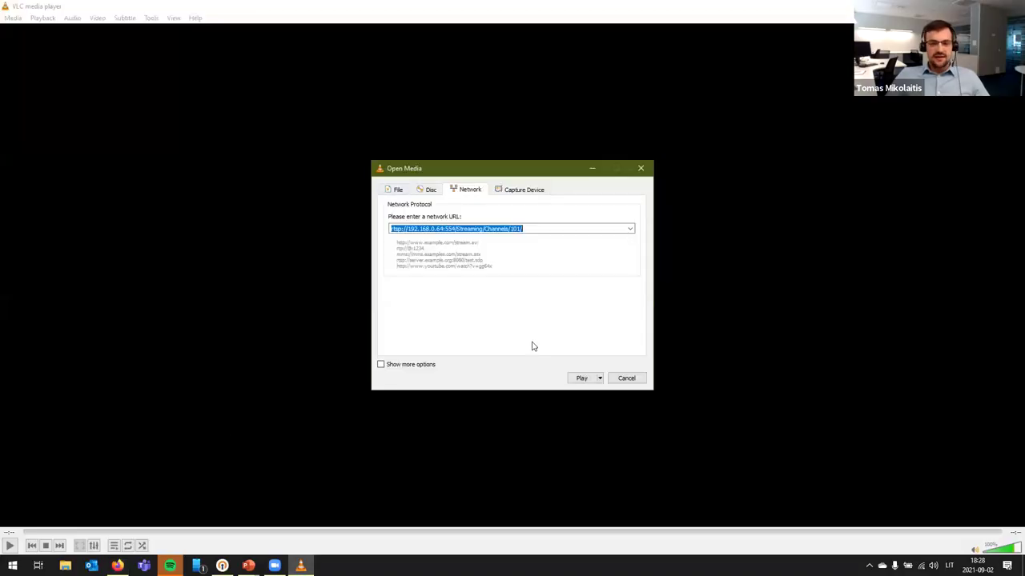
pyautogui.click(584, 380)
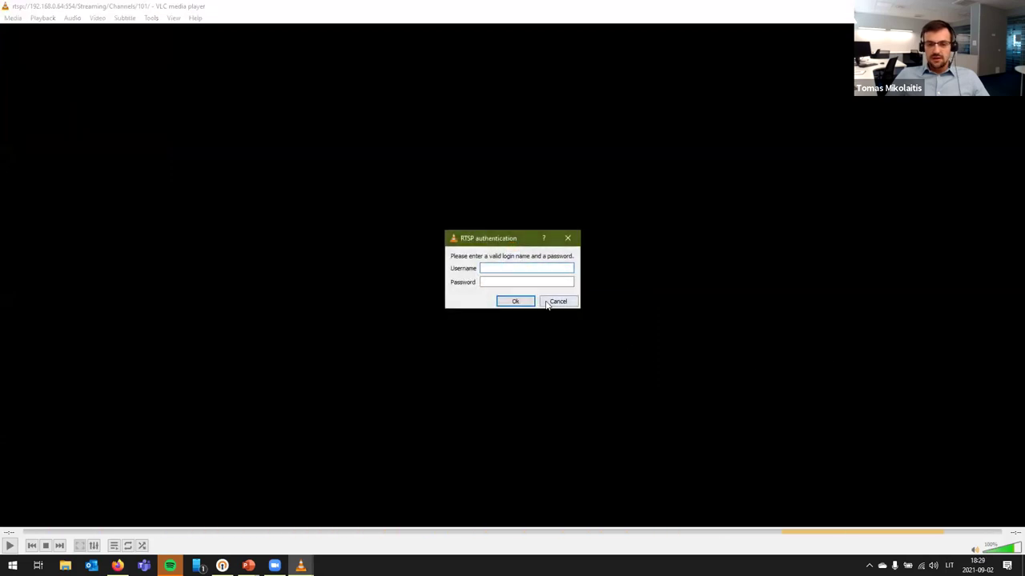
pyautogui.write('admin')
pyautogui.press('Tab')
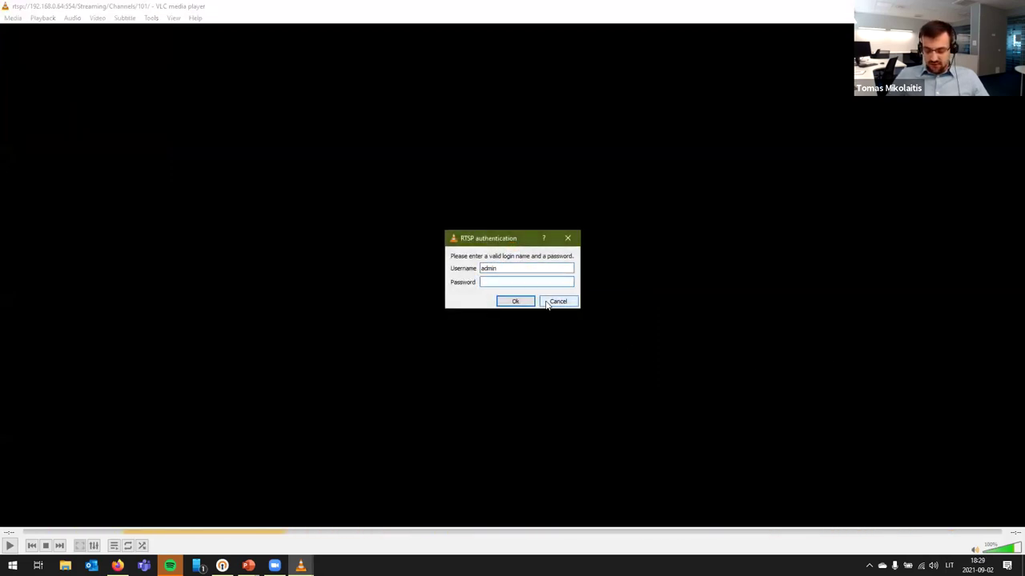
pyautogui.write('***')
pyautogui.press('BackSpace')
pyautogui.press('BackSpace')
pyautogui.press('BackSpace')
pyautogui.write('*******')
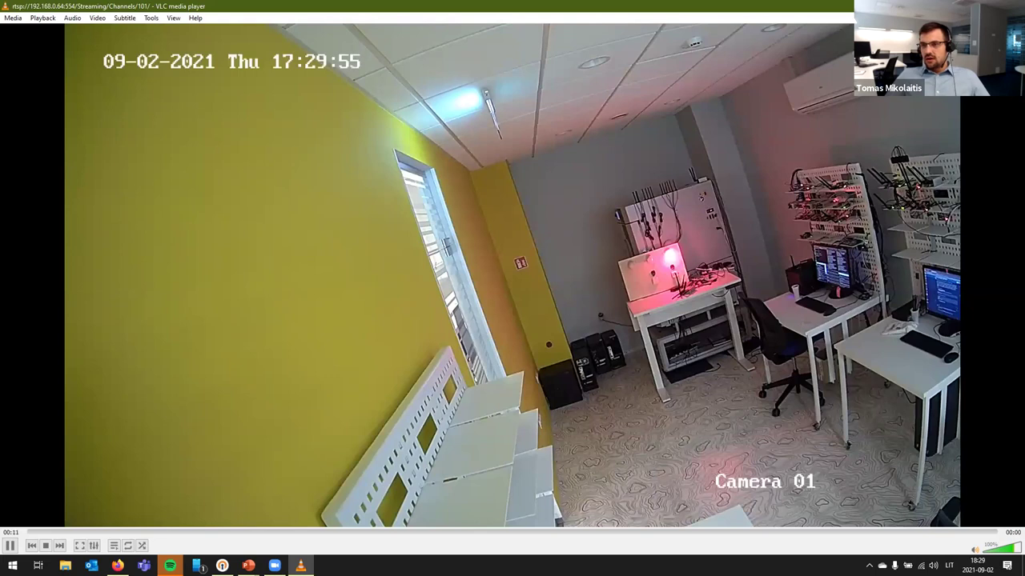
# Step: Restore the VLC camera player to a smaller window and set it always on top
pyautogui.moveTo(820, 7); pyautogui.dragTo(820, 54)
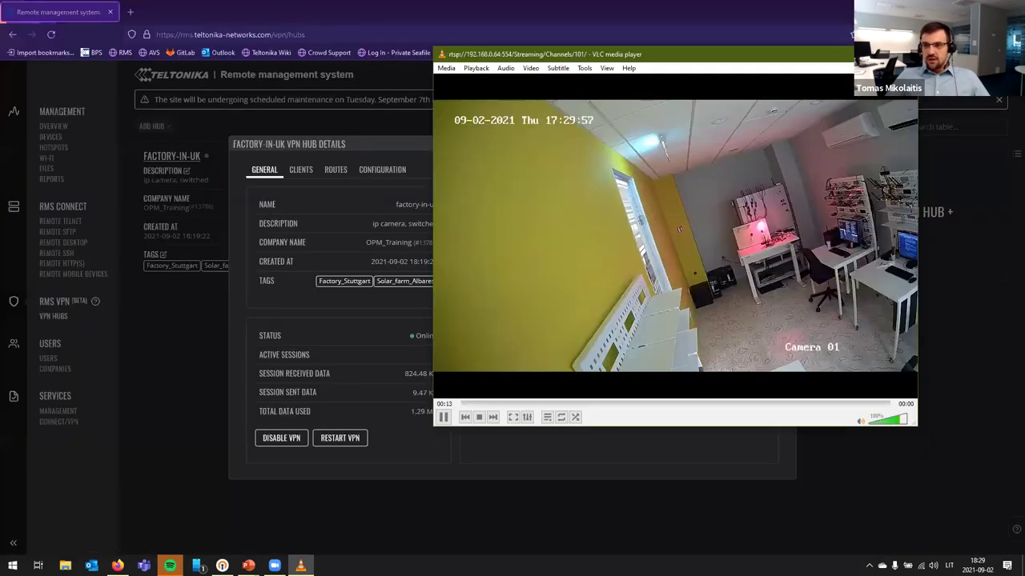
pyautogui.click(858, 54)
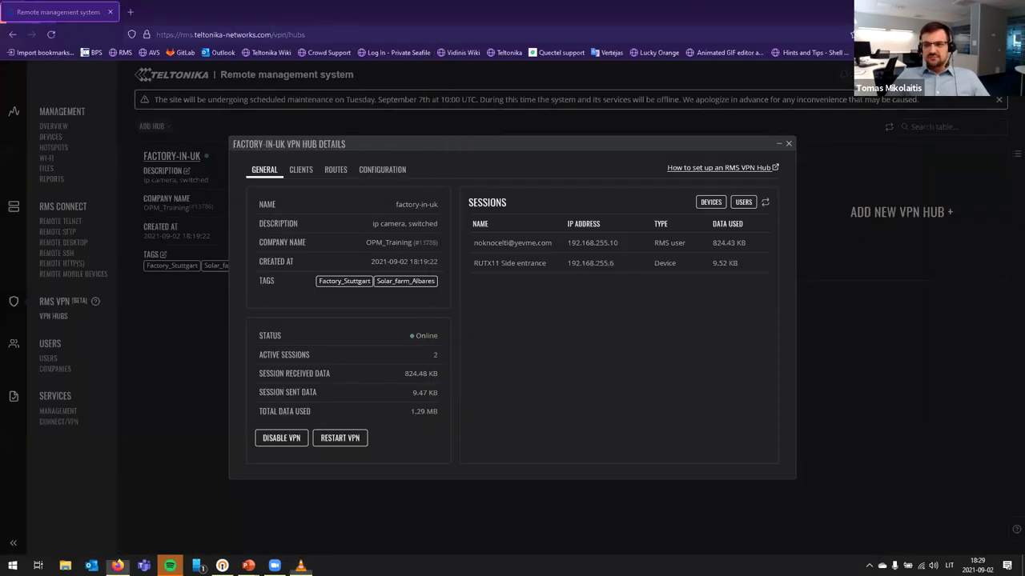
pyautogui.click(300, 566)
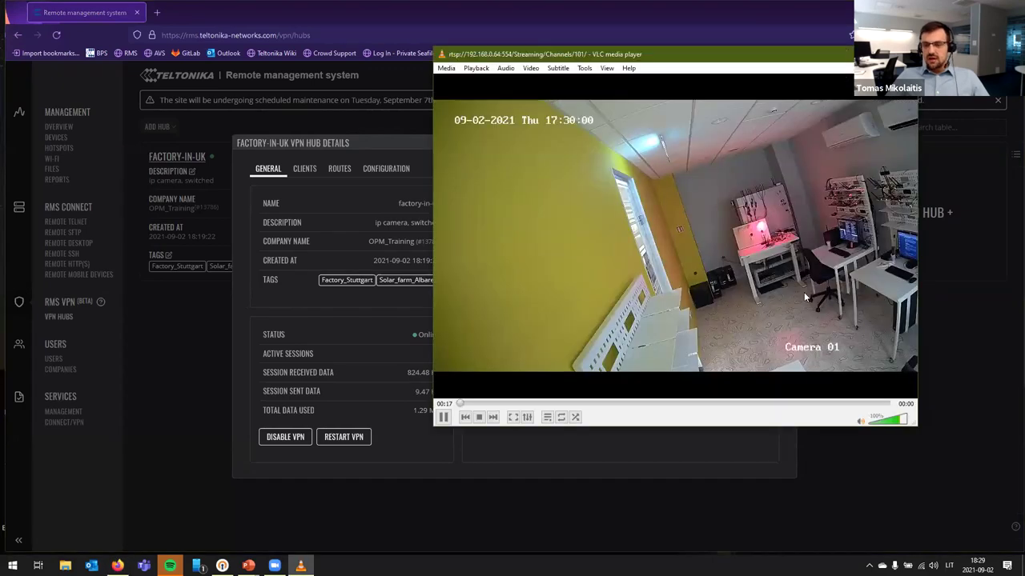
pyautogui.rightClick(742, 225)
pyautogui.moveTo(796, 344)
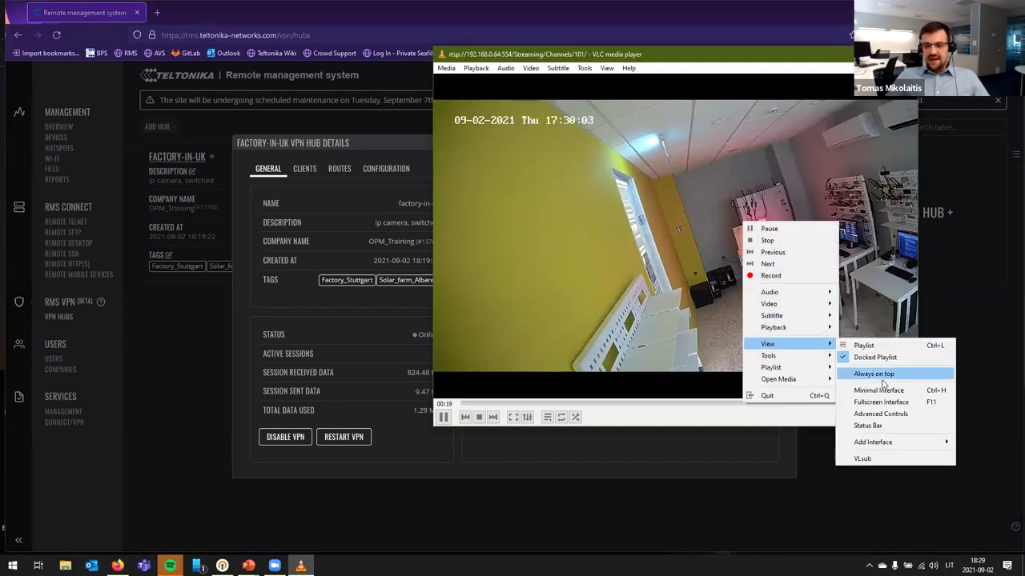
pyautogui.click(848, 371)
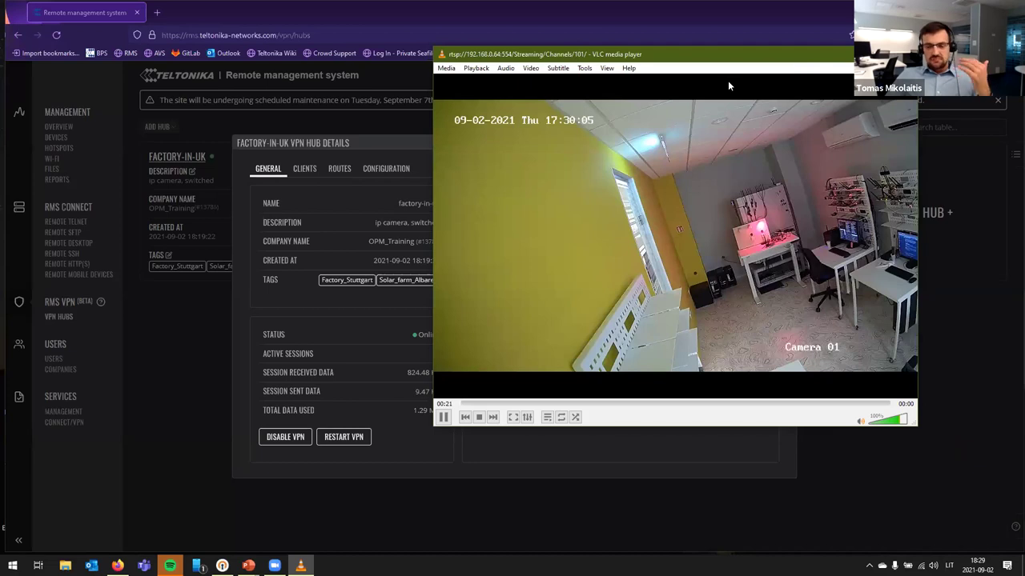
# Step: Shrink the camera stream window and move it to the lower-left, clear of the hub details
pyautogui.moveTo(728, 61); pyautogui.dragTo(579, 110)
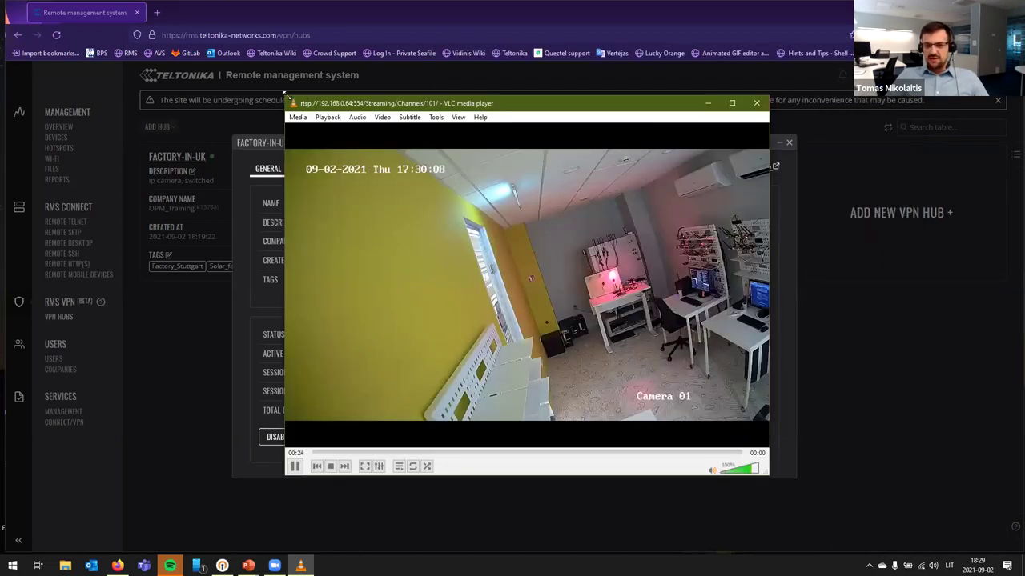
pyautogui.moveTo(286, 94); pyautogui.dragTo(471, 247)
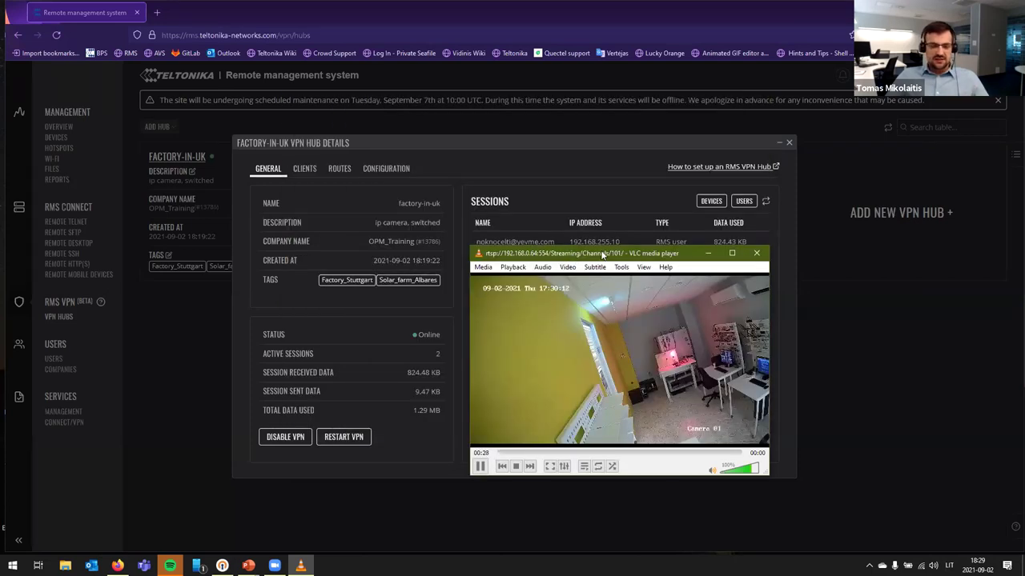
pyautogui.moveTo(602, 255); pyautogui.dragTo(140, 319)
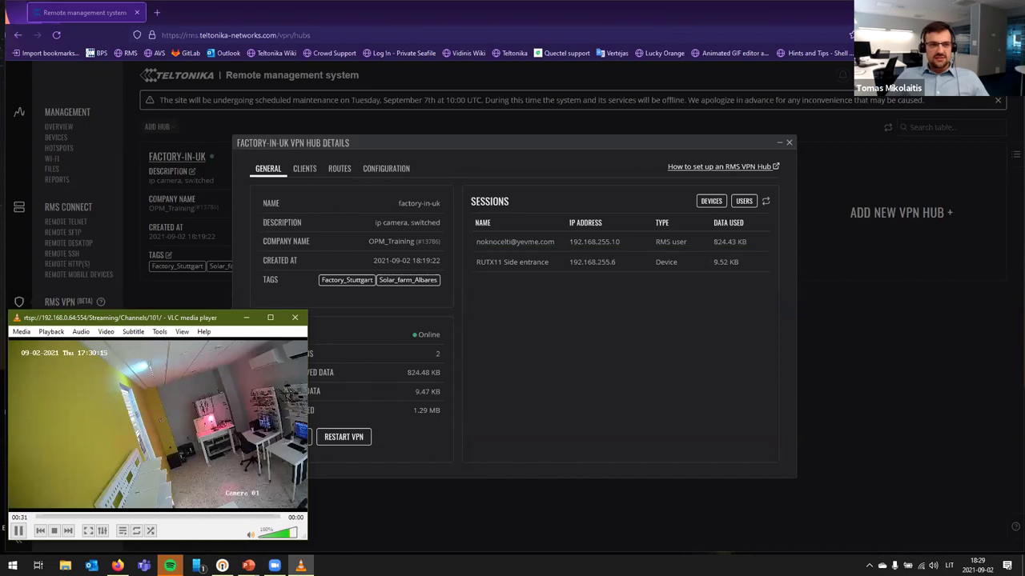
# Step: Load the Shelly Bulb page at 192.168.1.229 in a new private tab
pyautogui.click(158, 13)
pyautogui.write('192.')
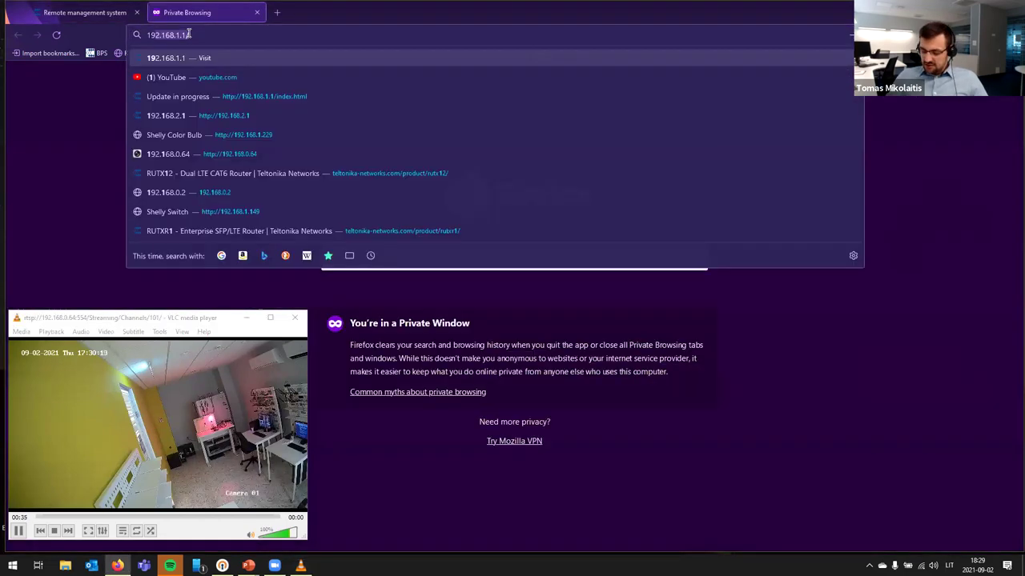
pyautogui.write('168.1.')
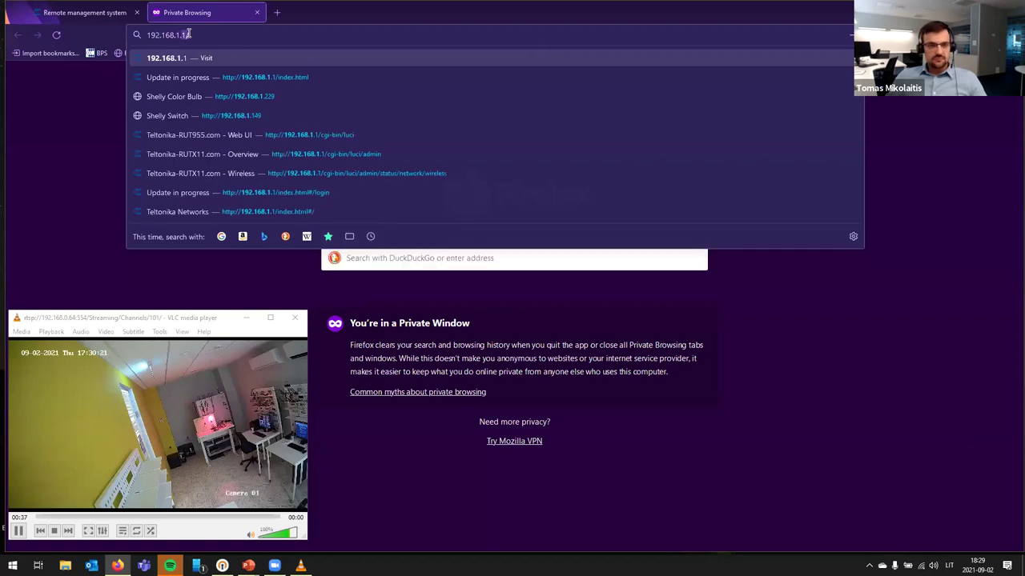
pyautogui.write('229')
pyautogui.press('Return')
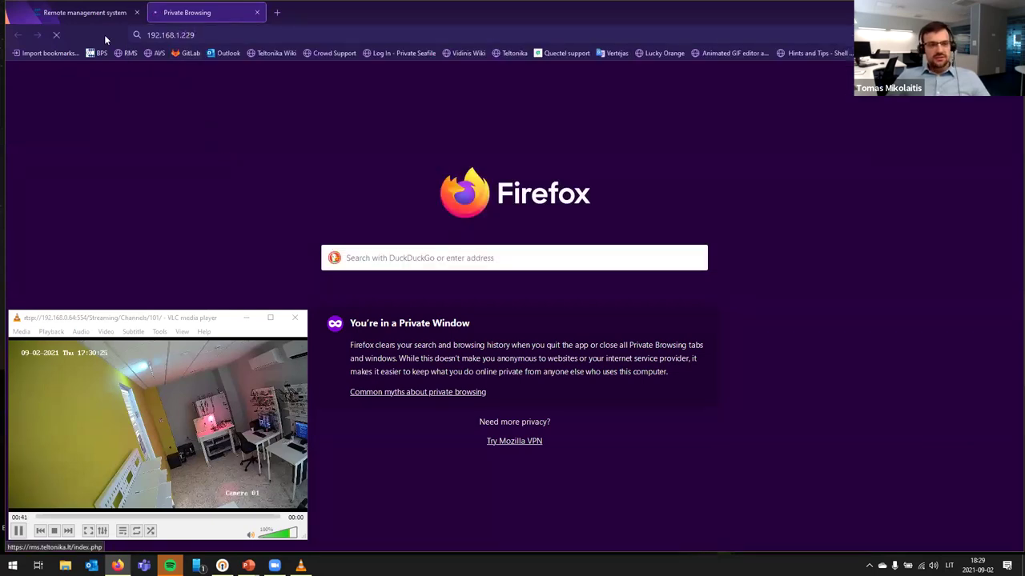
# Step: Nudge the camera window aside and switch the bulb colour to Green
pyautogui.click(220, 321)
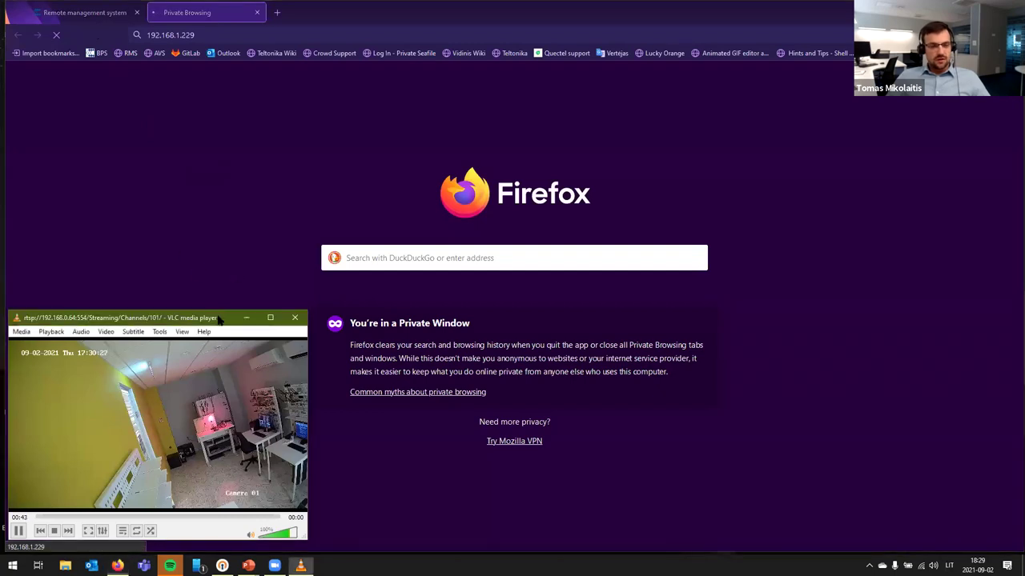
pyautogui.moveTo(221, 321); pyautogui.dragTo(225, 315)
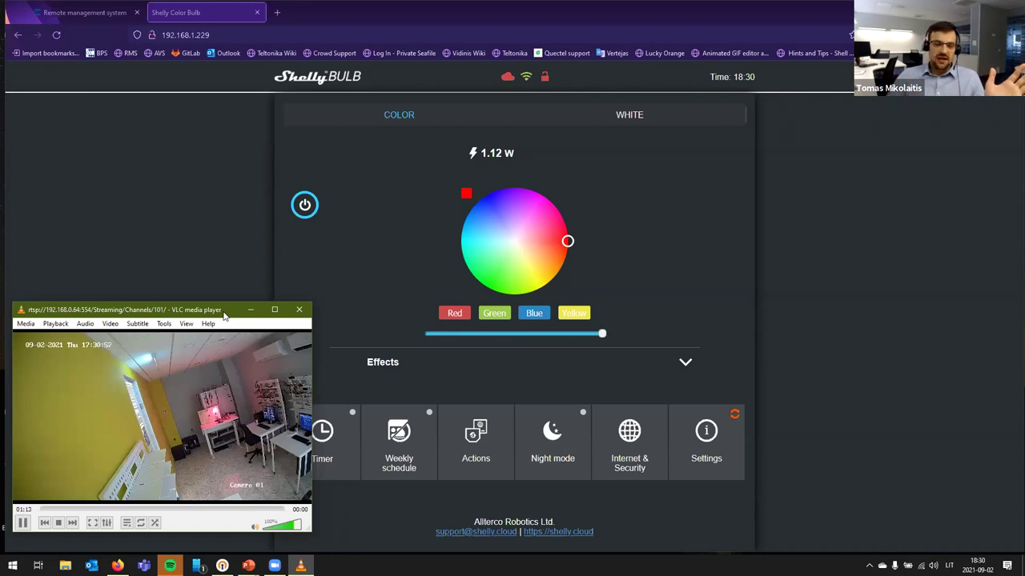
pyautogui.click(495, 315)
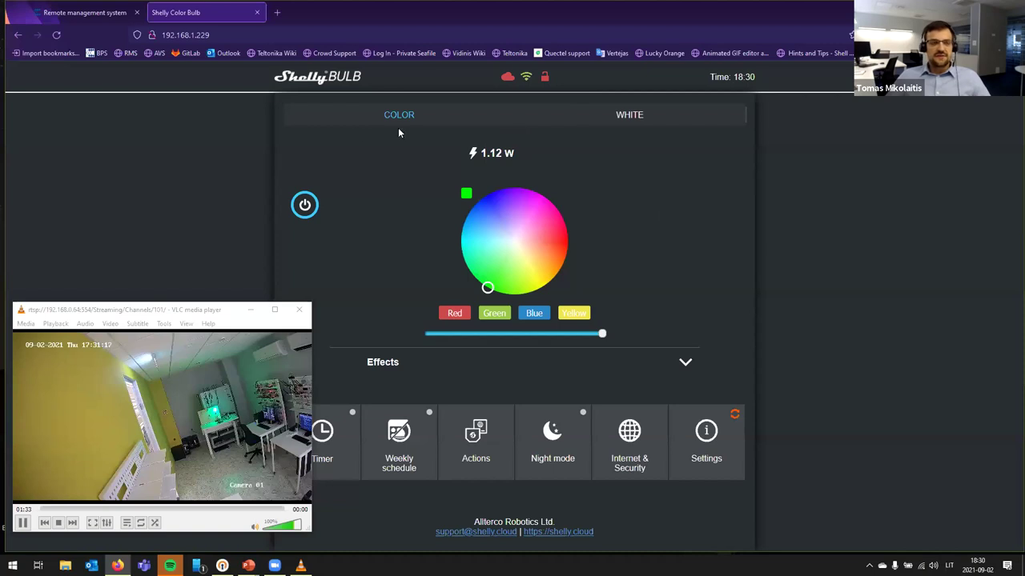
# Step: Minimize VLC on the RMS tab, then disable and confirm the factory-in-uk VPN hub
pyautogui.click(84, 12)
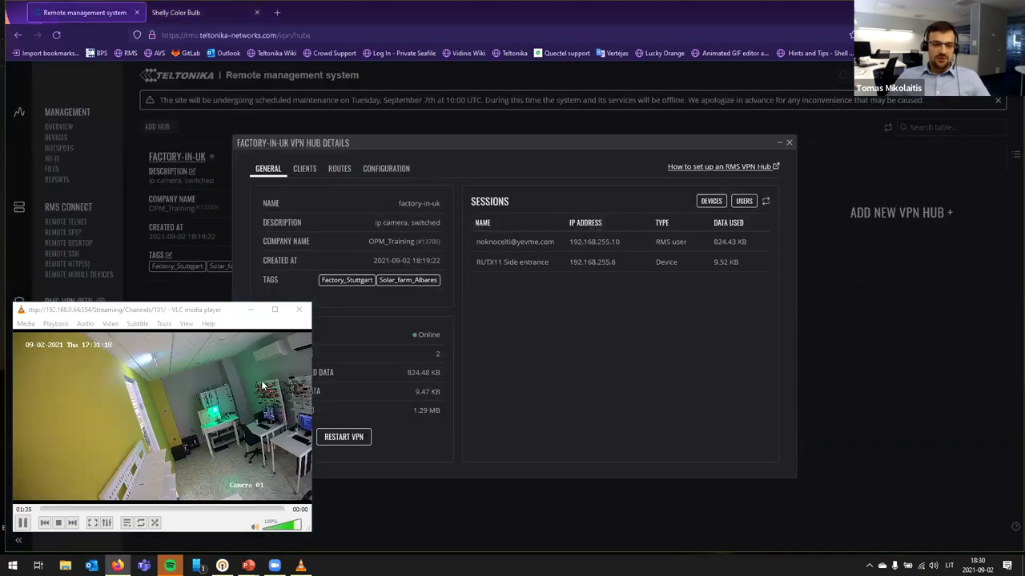
pyautogui.click(250, 309)
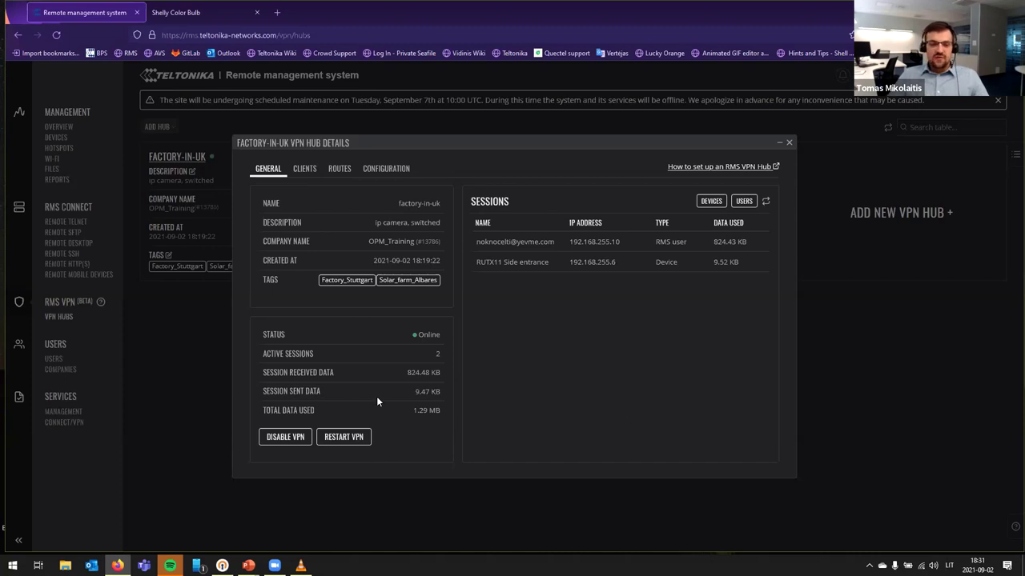
pyautogui.click(285, 437)
pyautogui.click(533, 325)
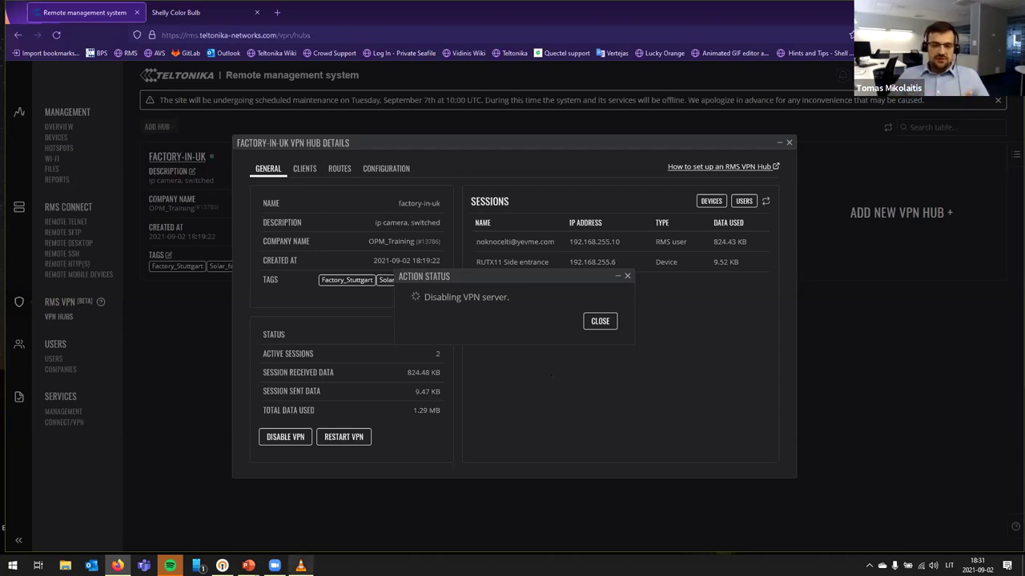
# Step: Maximize the VLC camera stream to check it, then return to the Shelly Color Bulb tab
pyautogui.click(300, 566)
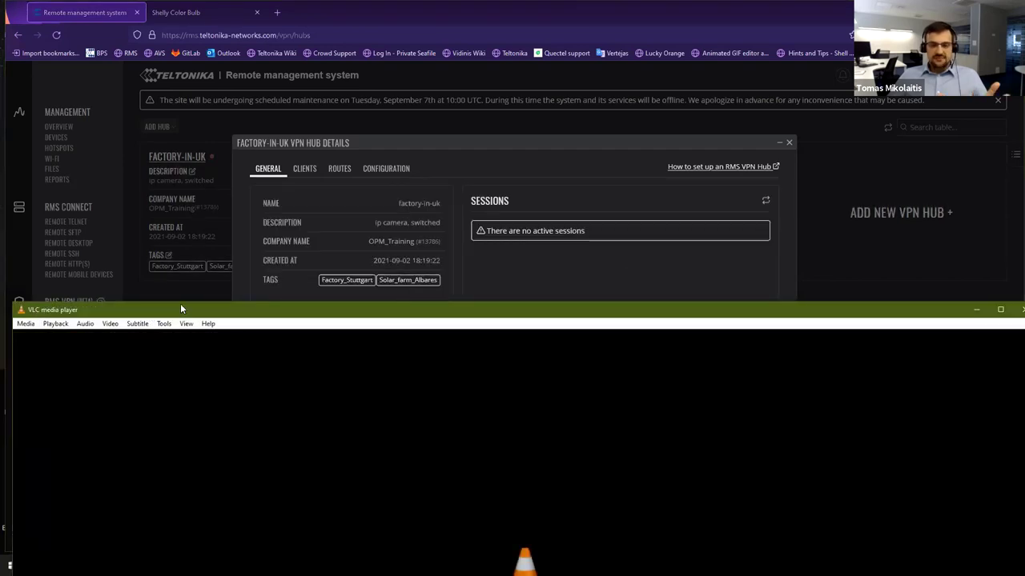
pyautogui.doubleClick(180, 309)
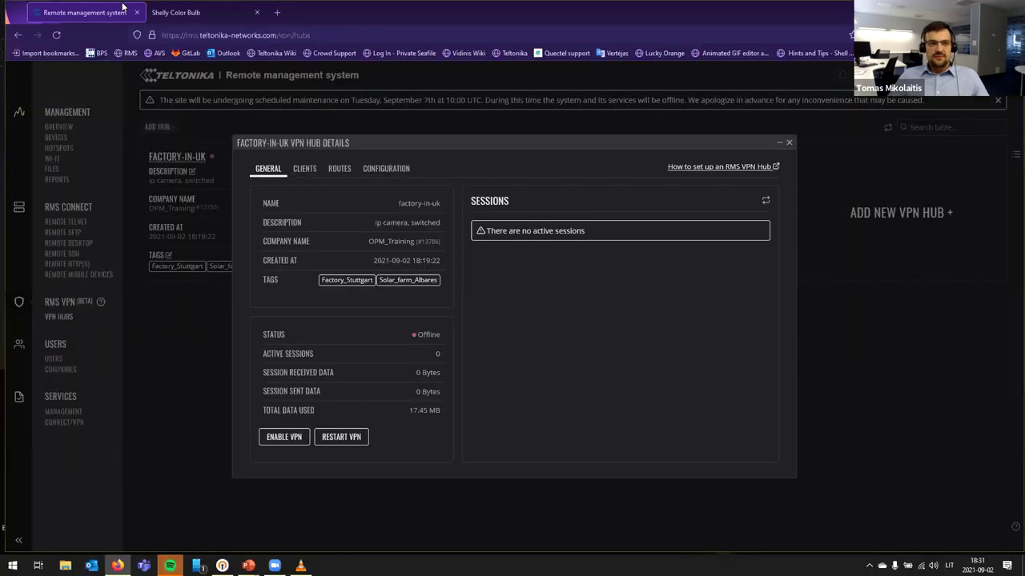
pyautogui.click(200, 12)
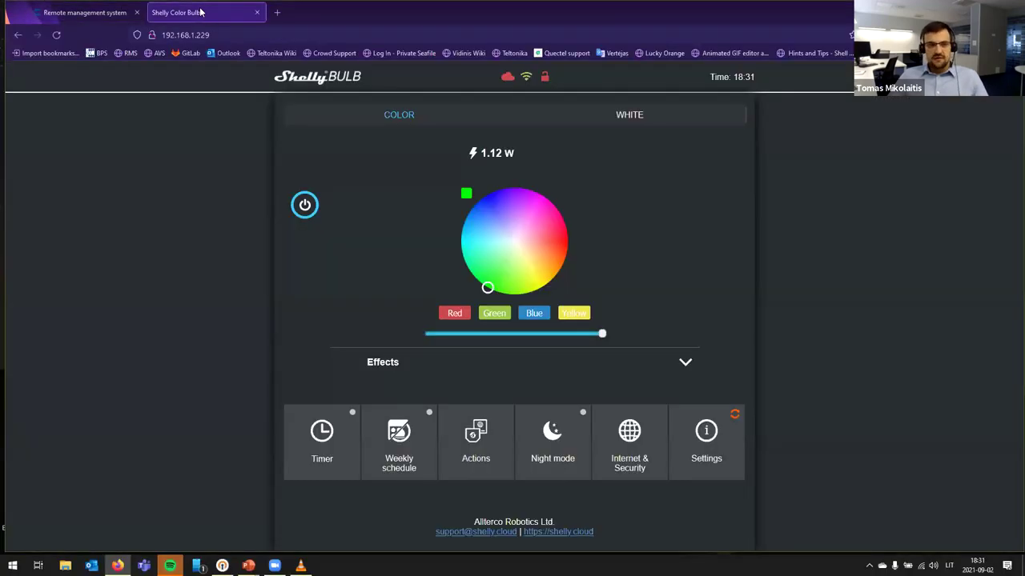
# Step: Reload the Shelly bulb page with F5, then go back to the Remote management system tab
pyautogui.press('F5')
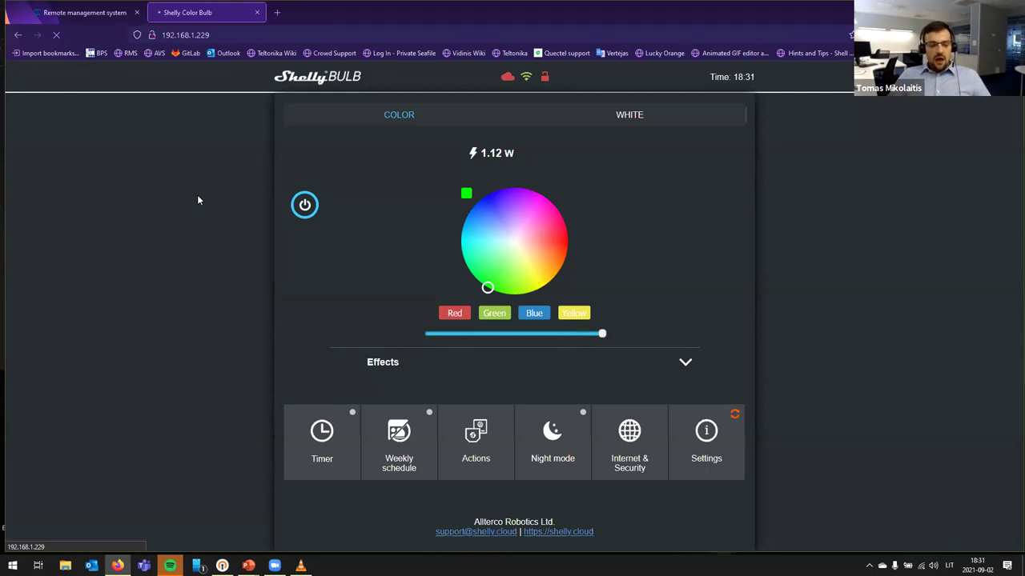
pyautogui.moveTo(300, 565)
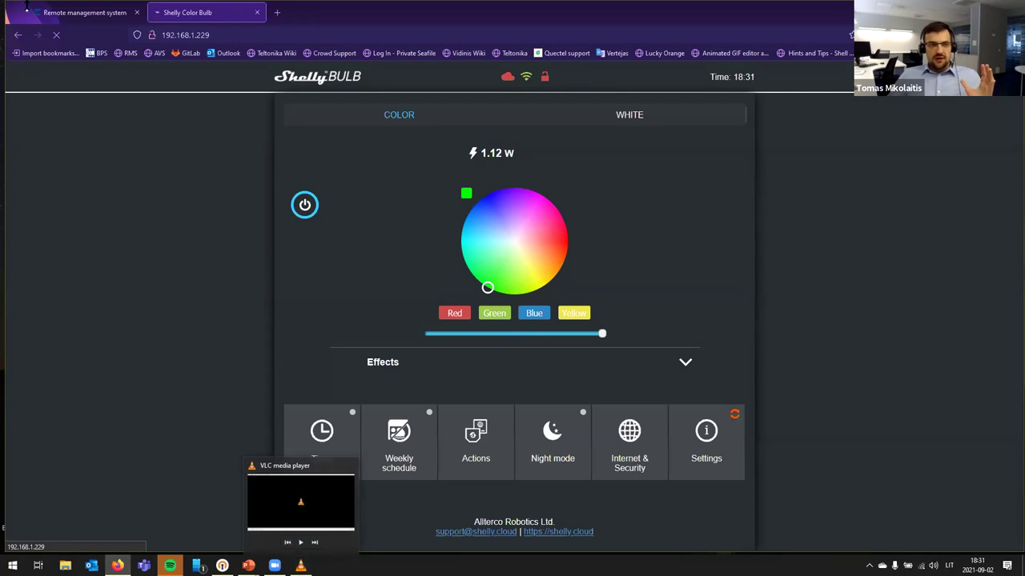
pyautogui.click(71, 12)
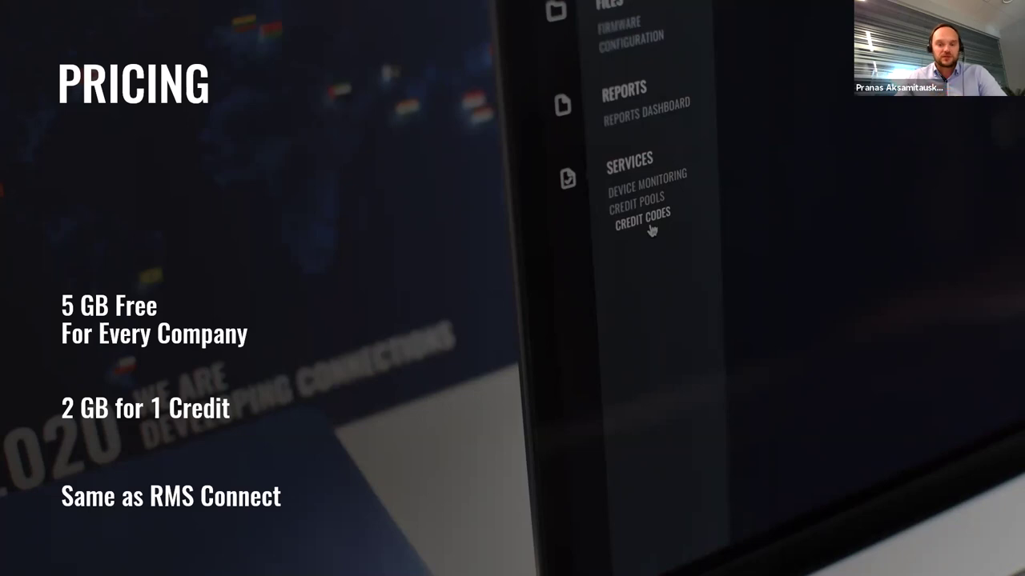
# Step: Advance from the PRICING slide to the RMS login page
pyautogui.hotkey('alt', 'Tab')
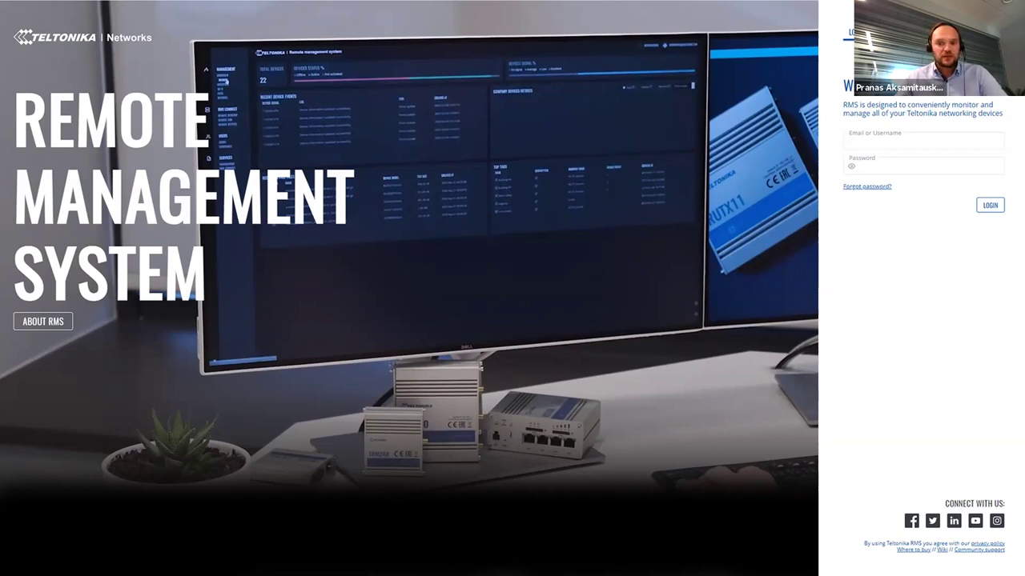
# Step: Move on to the teltonika-networks.com RMS product page
pyautogui.hotkey('alt', 'Tab')
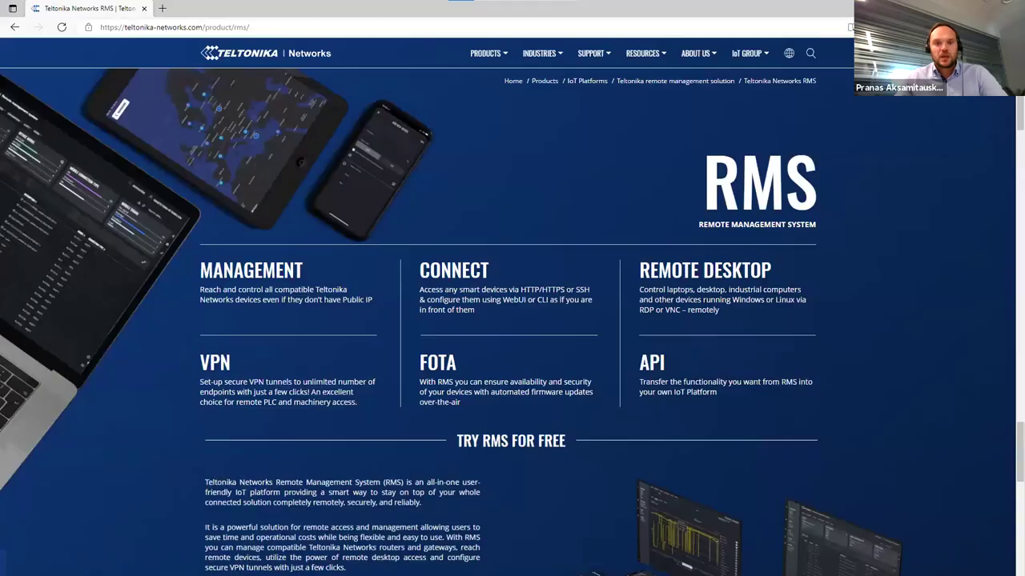